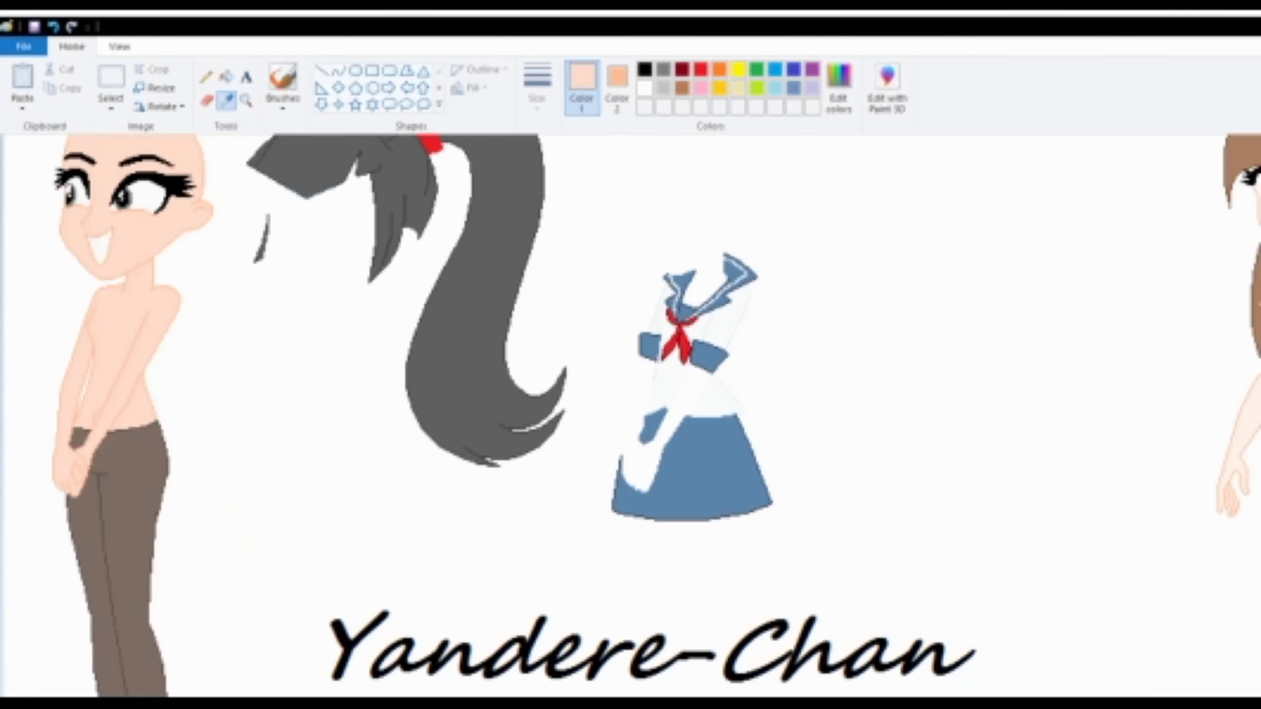
Recolour the bald figure's skin with the lighter skin tone sampled from the brown-haired character
right_click(1246, 432)
mouse_move(134, 463)
left_mouse_down()
mouse_move(38, 431)
mouse_move(143, 274)
mouse_move(148, 301)
left_mouse_up()
scroll(148, 300, "up", 3)
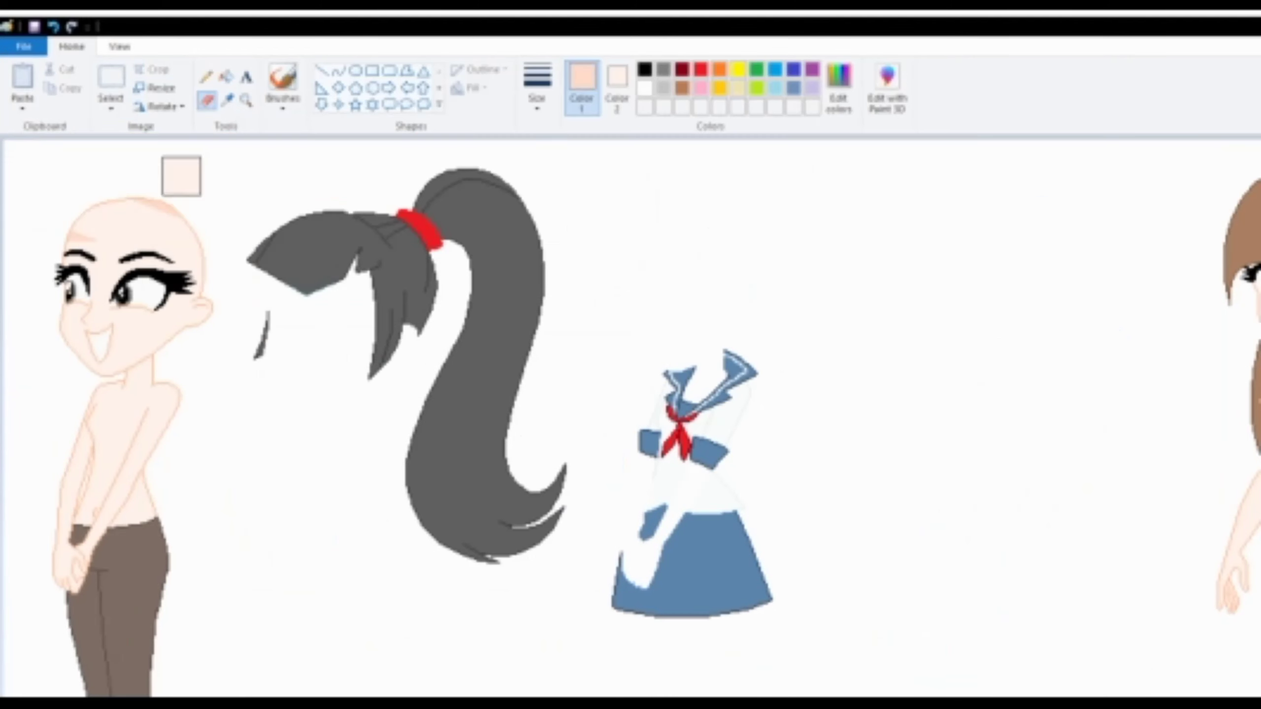
Replace the grey fill of the separate front hair piece with white sampled from the background
left_click(227, 101)
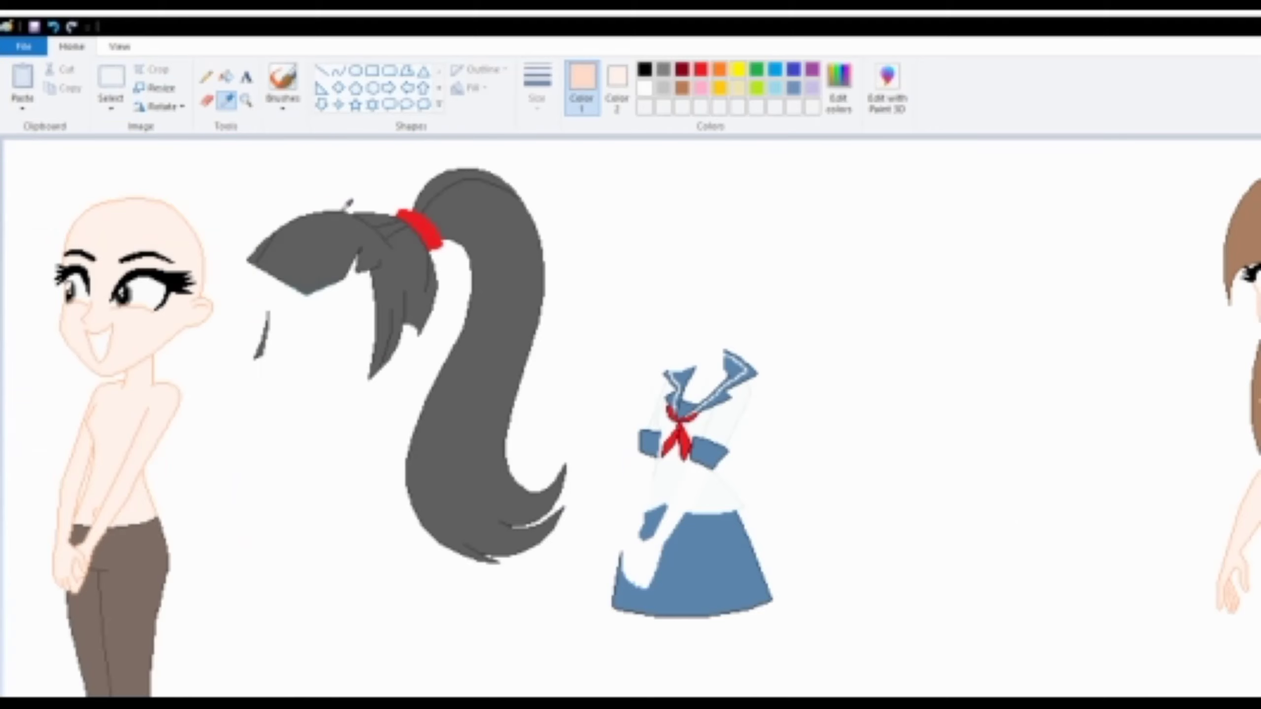
right_click(247, 158)
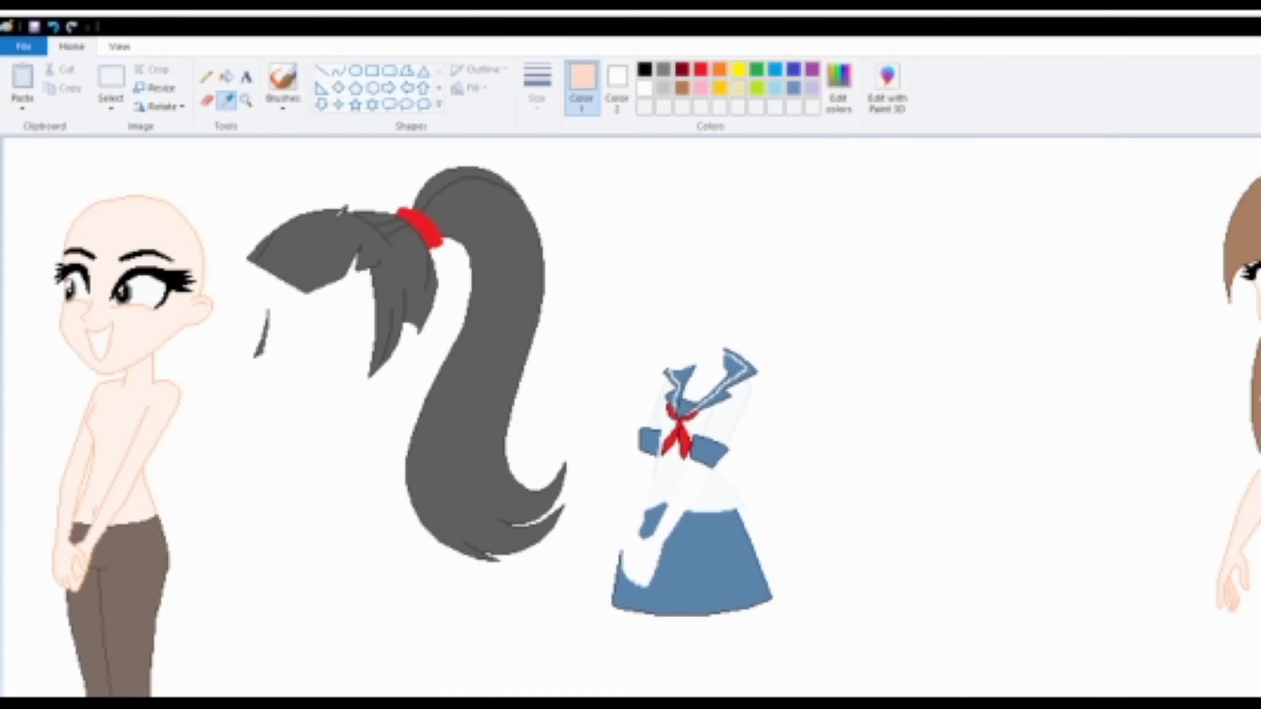
left_click(348, 214)
mouse_move(348, 213)
left_mouse_down()
mouse_move(371, 215)
mouse_move(403, 333)
mouse_move(309, 205)
mouse_move(268, 234)
mouse_move(243, 274)
left_mouse_up()
Sample the front hair's dark outline shades and erase all of its remaining lines to white
left_click(227, 101)
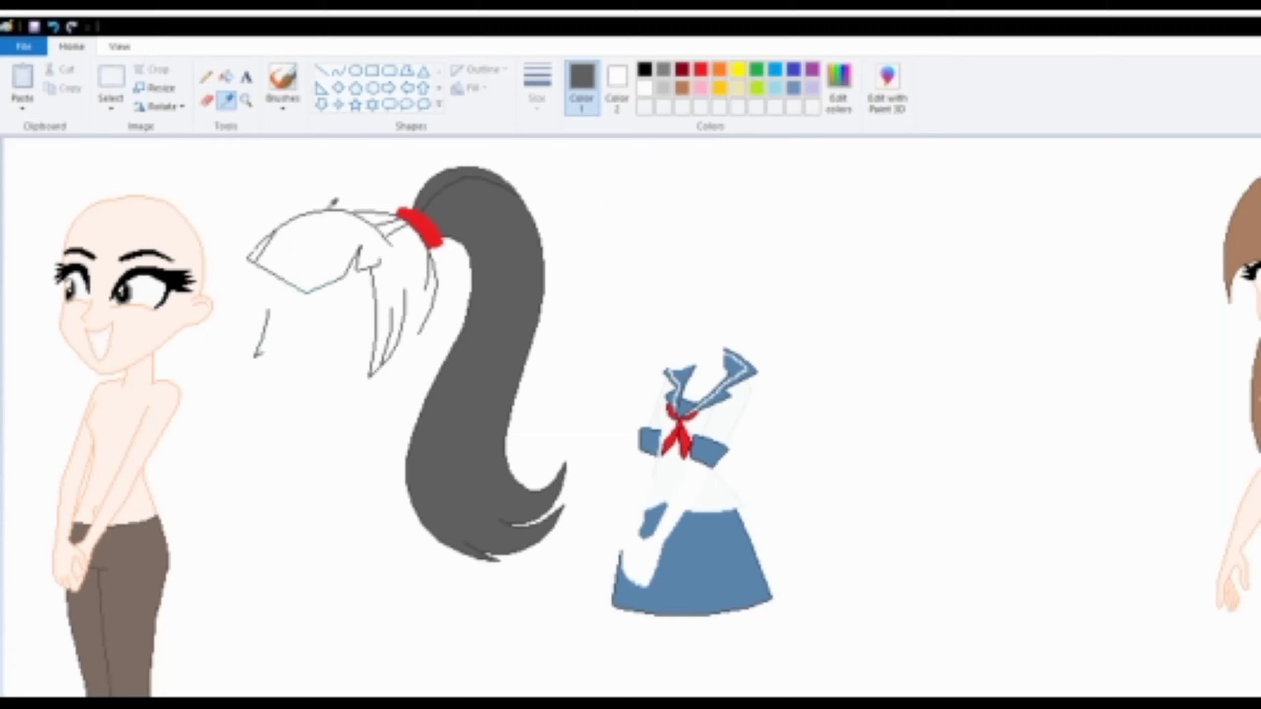
left_click(331, 206)
left_click(227, 101)
left_click(388, 214)
left_click(228, 101)
left_click(352, 257)
mouse_move(352, 256)
left_mouse_down()
mouse_move(374, 225)
mouse_move(399, 338)
mouse_move(363, 225)
mouse_move(262, 286)
mouse_move(247, 380)
mouse_move(302, 279)
left_mouse_up()
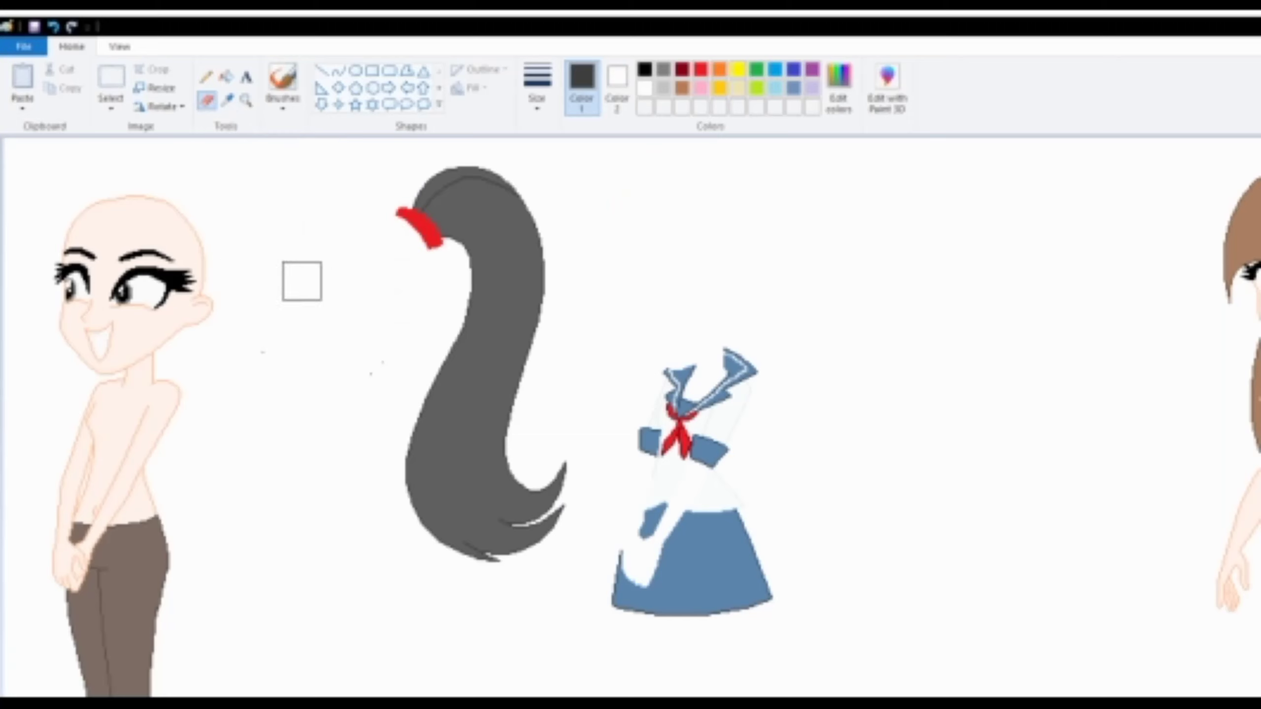
Fill the outer irises of the bald figure with the dark green sampled from the brown-haired character's eyes
left_click(228, 102)
left_click(1260, 295)
left_click(227, 77)
left_click(246, 101)
left_click(189, 334)
left_click(190, 342)
left_click(53, 27)
left_click(227, 77)
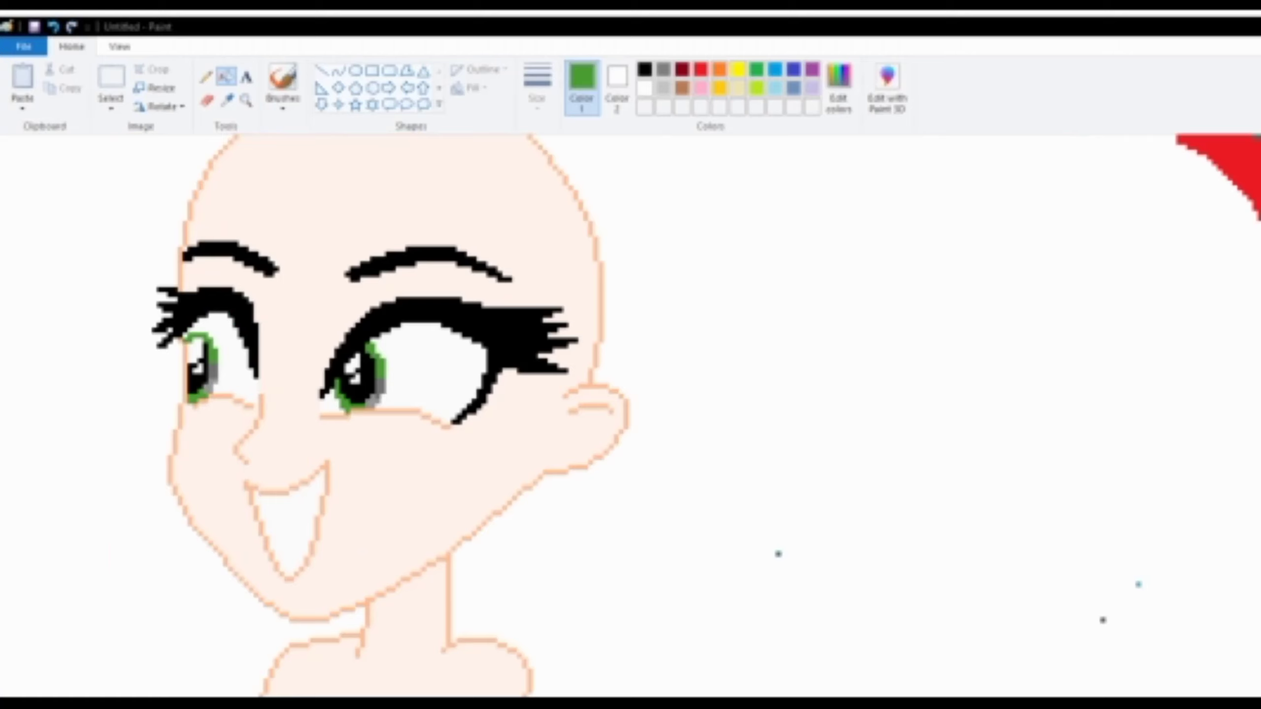
Fill the remaining grey parts of the bald figure's irises with lighter greens sampled from the brown-haired character's eyes
left_click(246, 107)
right_click(293, 234)
right_click(293, 234)
right_click(294, 234)
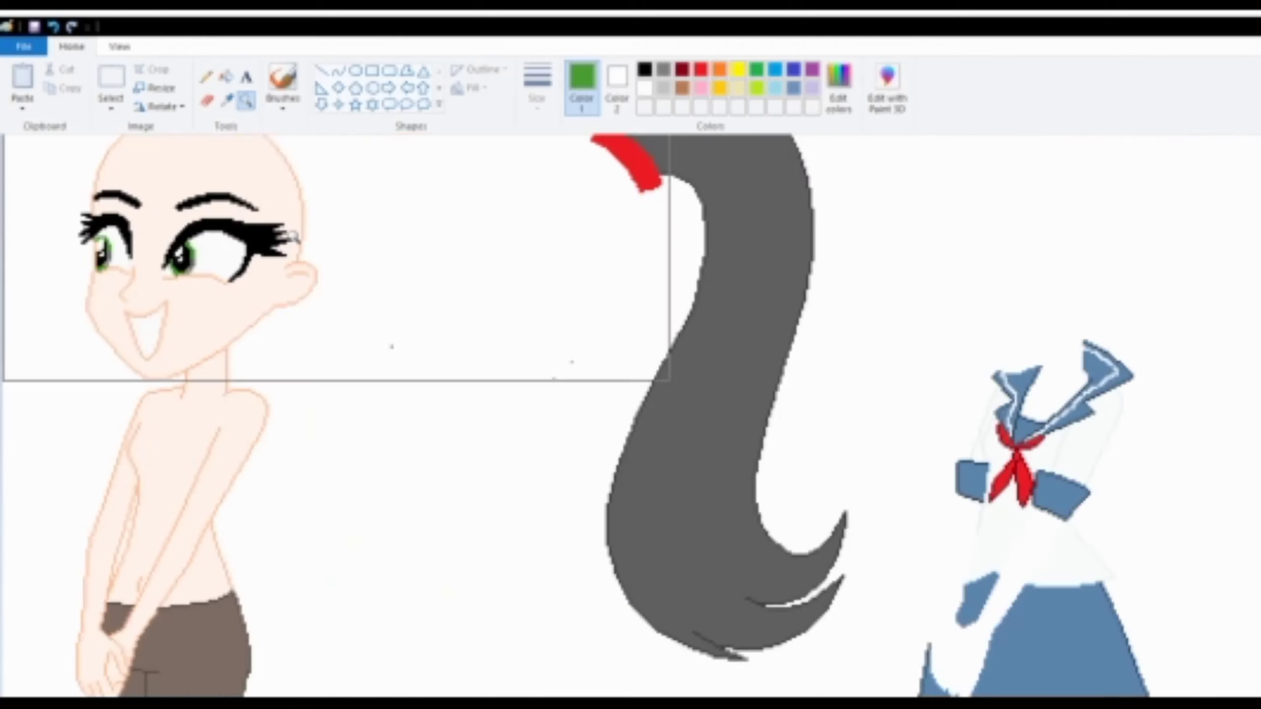
right_click(293, 233)
left_click(223, 107)
left_click(1259, 200)
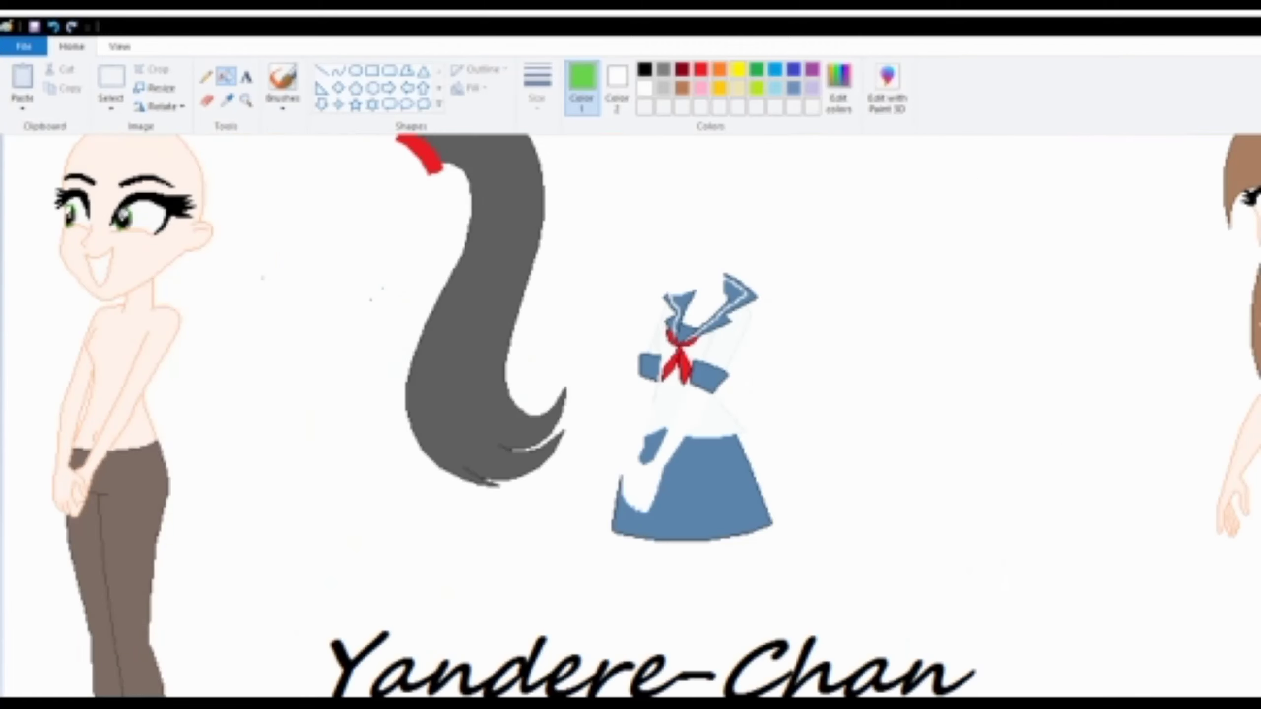
left_click(52, 27)
left_click(228, 101)
left_click(1260, 212)
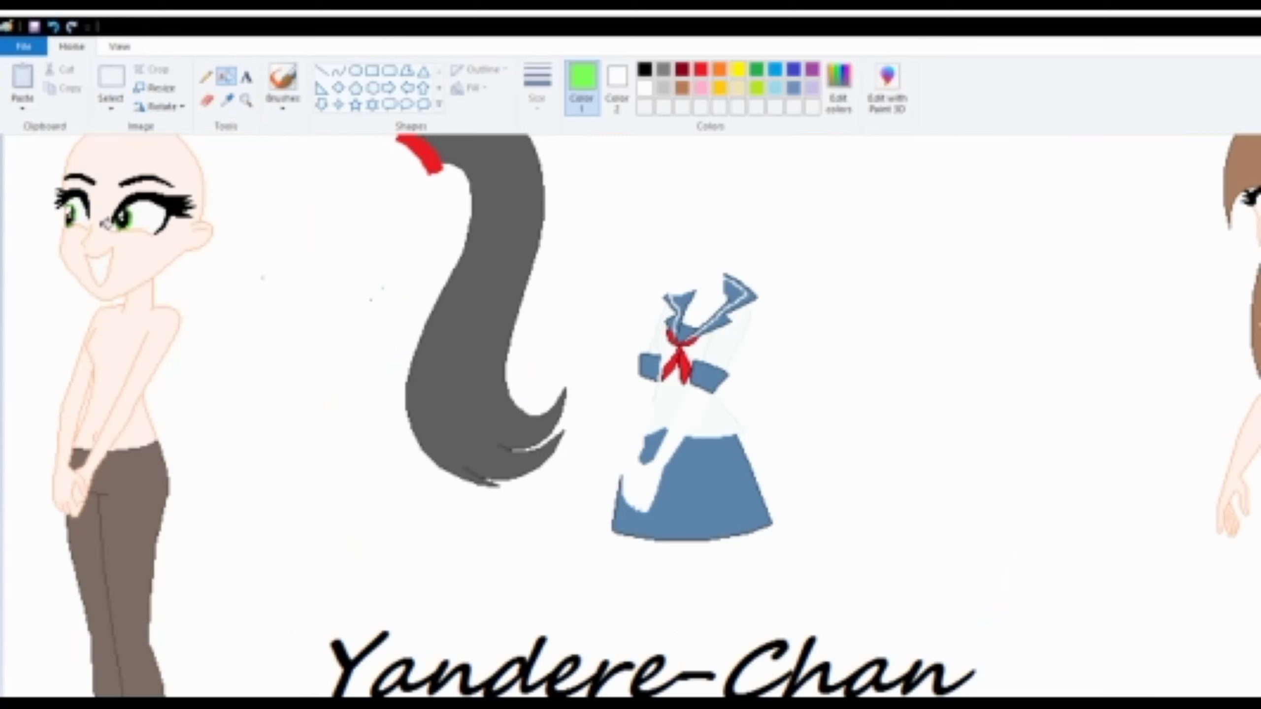
key("ctrl+z")
Select the whole drawing and move it to the right to make room beside the bald figure
left_click(246, 101)
right_click(236, 479)
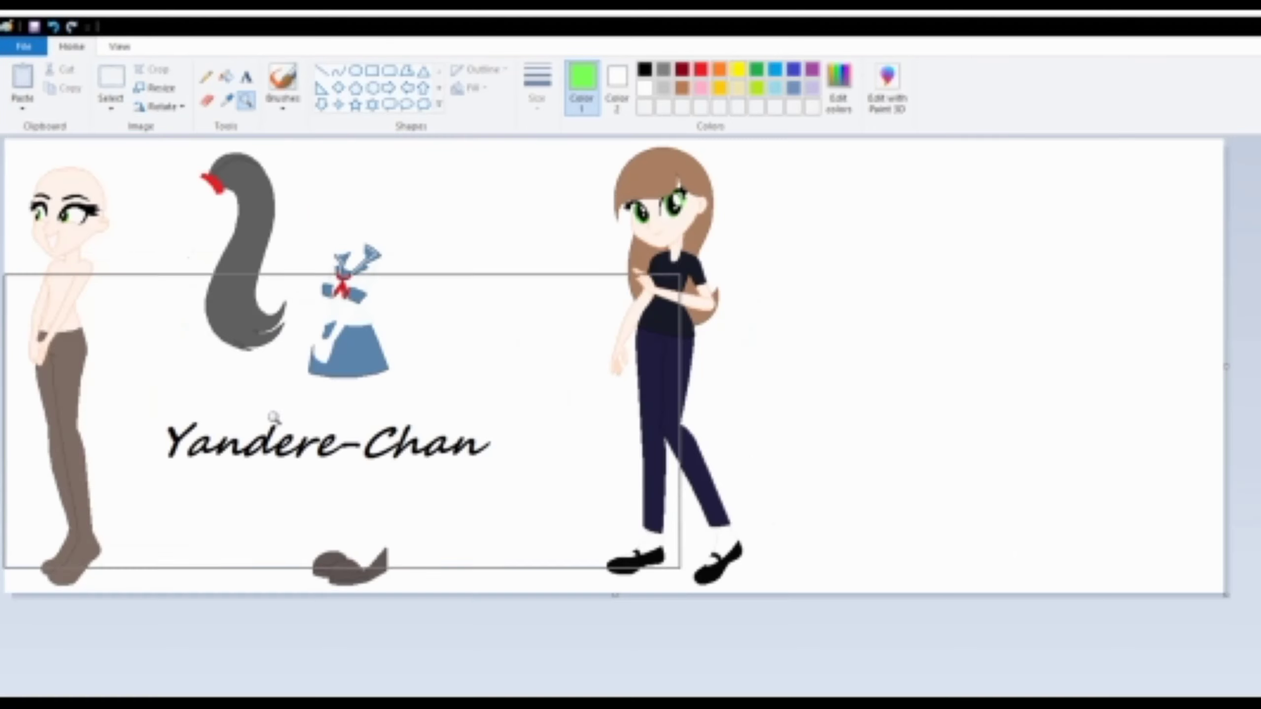
left_click(111, 103)
left_click(123, 205)
mouse_move(544, 382)
left_mouse_down()
mouse_move(794, 374)
mouse_move(793, 389)
left_mouse_up()
Sample the brown-haired character's dark brown hair outline and choose the Curve tool for drawing on the bald head
left_click(227, 100)
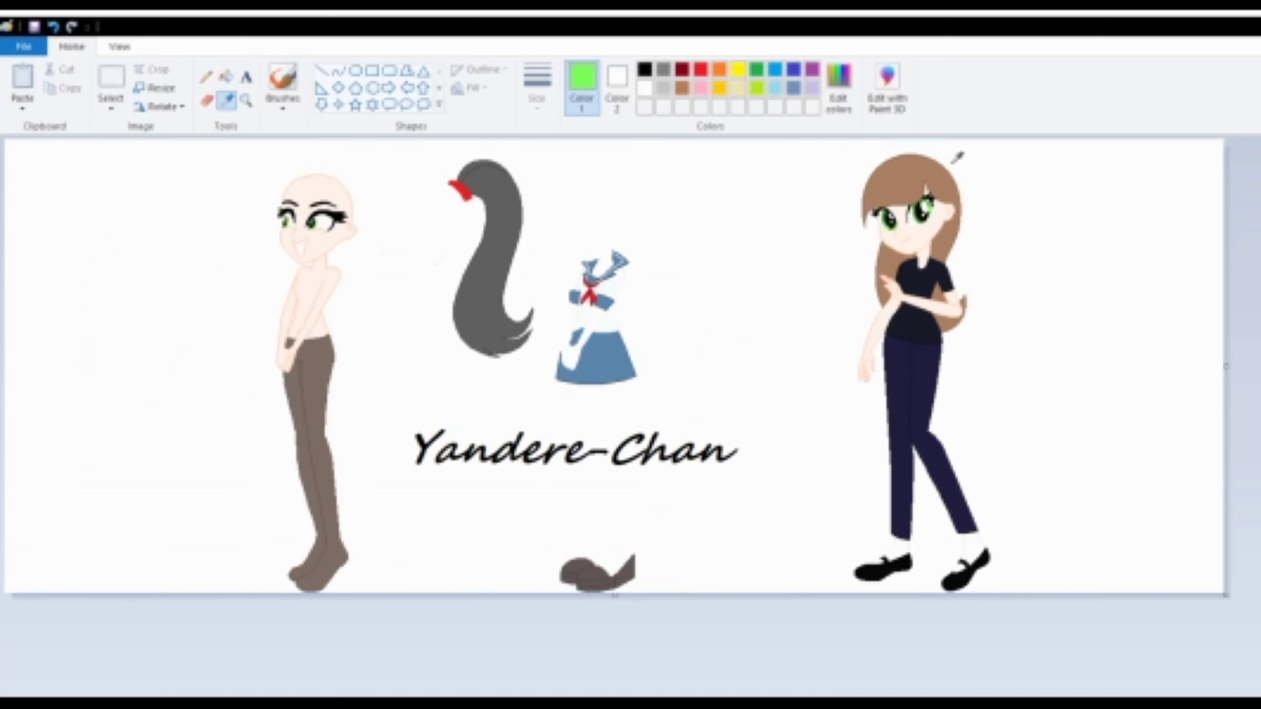
left_click(912, 153)
left_click(246, 101)
left_click(466, 306)
left_click(467, 306)
left_click(466, 305)
left_click(339, 71)
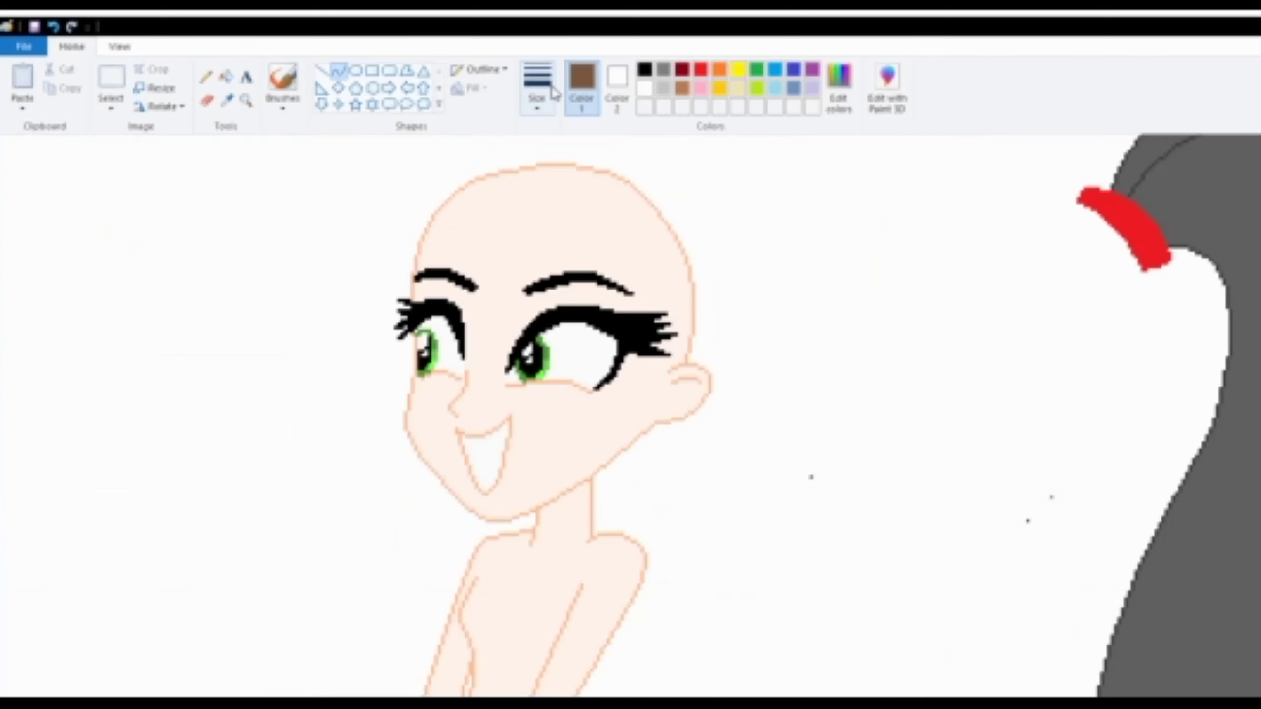
left_click_drag(627, 261, 634, 409)
left_click(648, 309)
left_click(596, 369)
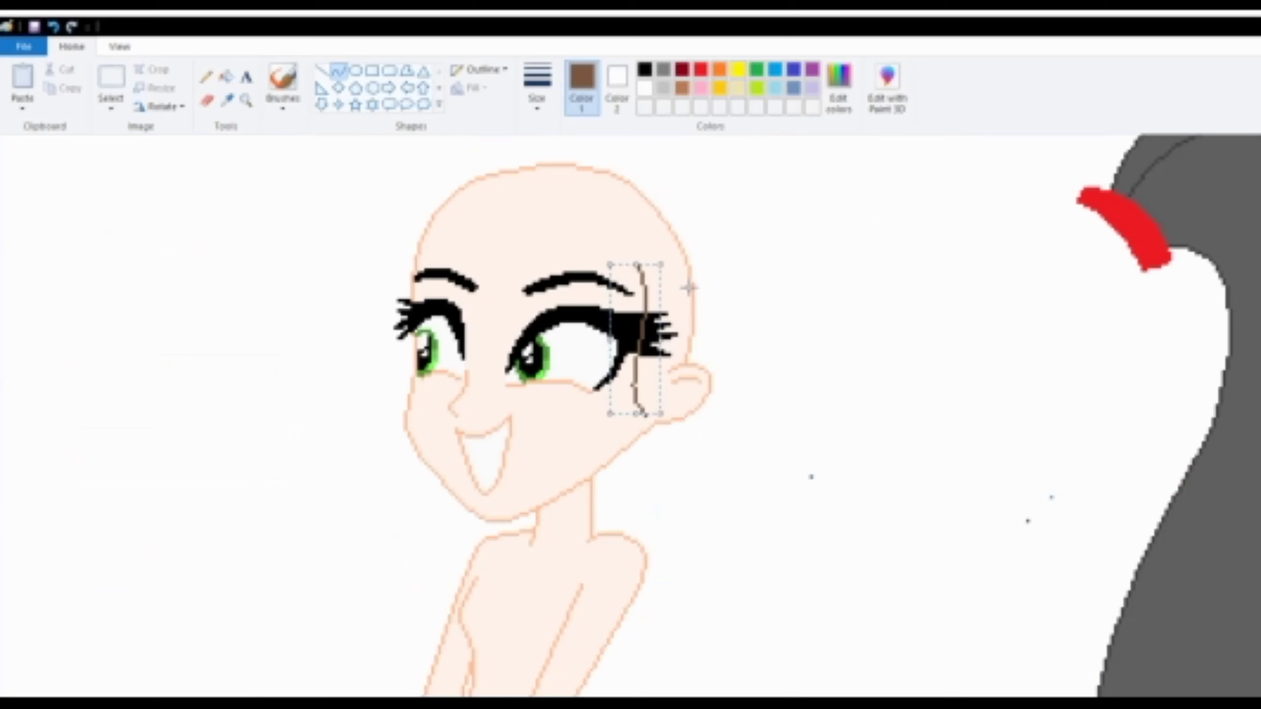
left_click(54, 26)
left_click_drag(656, 256, 658, 390)
mouse_move(659, 328)
left_mouse_down()
mouse_move(607, 345)
mouse_move(659, 361)
left_mouse_up()
left_click(54, 27)
Draw two brown curves forming the curled tip of a hair strand in front of the ear
left_click(626, 408)
left_click_drag(669, 411, 697, 357)
left_click(622, 443)
left_click_drag(707, 425, 710, 422)
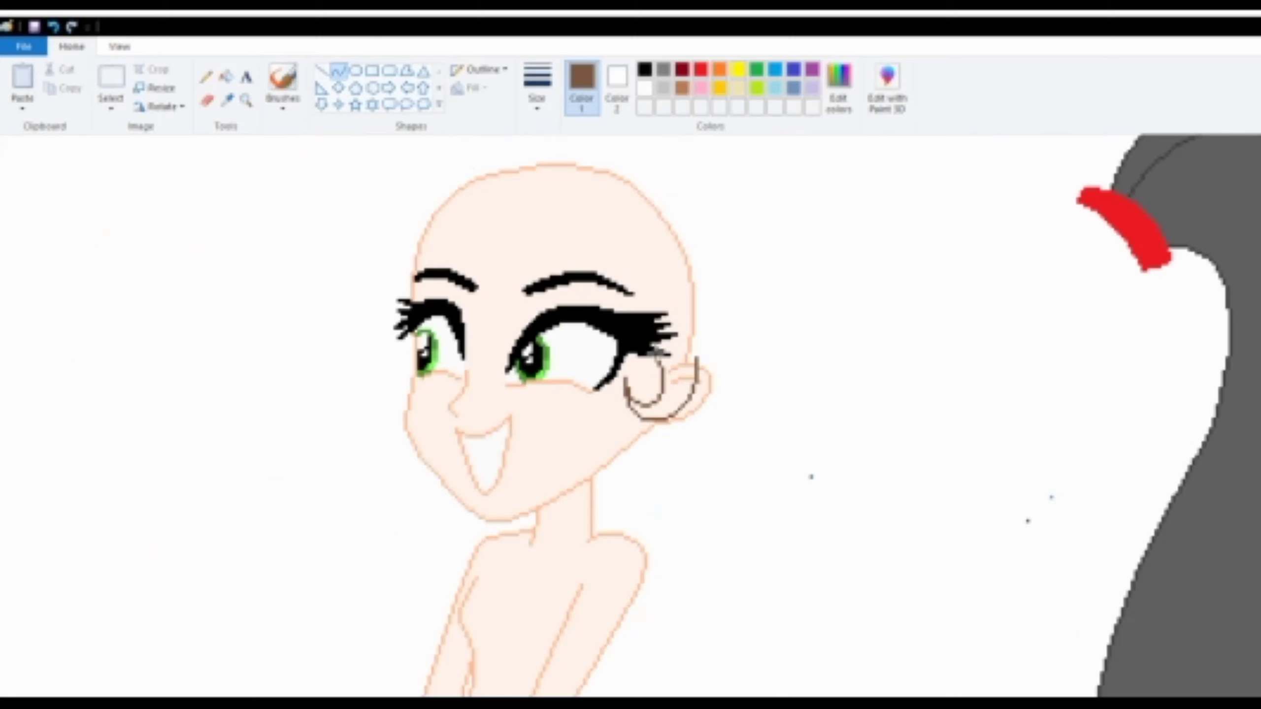
left_click_drag(651, 332, 644, 301)
key("ctrl+z")
left_click(54, 27)
Paint over the overlapping end of the curl with skin colour and resample the brown outline
left_click(601, 262)
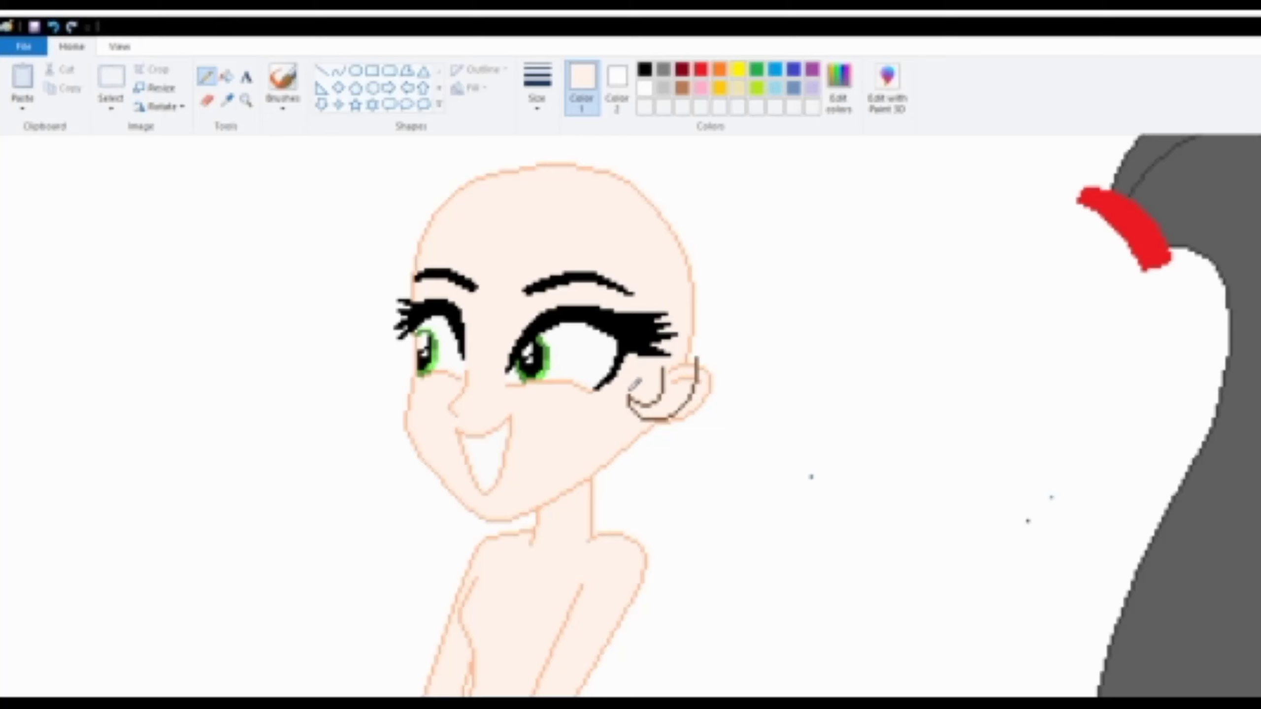
left_click(228, 100)
left_click(629, 398)
Draw a brown curve from beside the outer eyebrow down to the curled strand by the ear
left_click(338, 70)
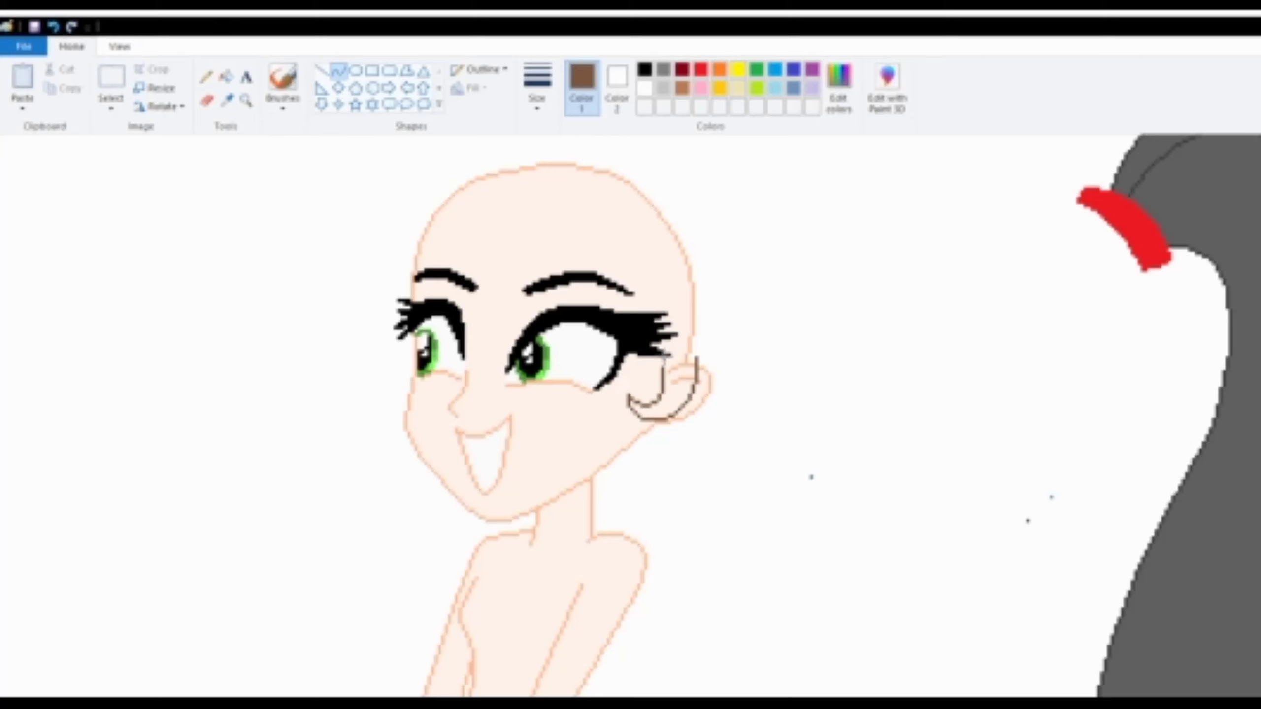
left_click(54, 27)
left_click_drag(619, 248, 663, 368)
left_click(618, 287)
left_click(656, 308)
left_click_drag(656, 308, 665, 305)
Draw a wavy brown fringe curve from the side strand's tip across the forehead to beyond the face's front
left_click(616, 202)
mouse_move(618, 249)
left_mouse_down()
mouse_move(627, 259)
mouse_move(451, 324)
mouse_move(240, 357)
left_mouse_up()
left_click(644, 317)
left_click_drag(644, 318, 645, 439)
left_click_drag(283, 196, 224, 132)
left_click_drag(221, 285, 318, 294)
left_click_drag(557, 295, 554, 306)
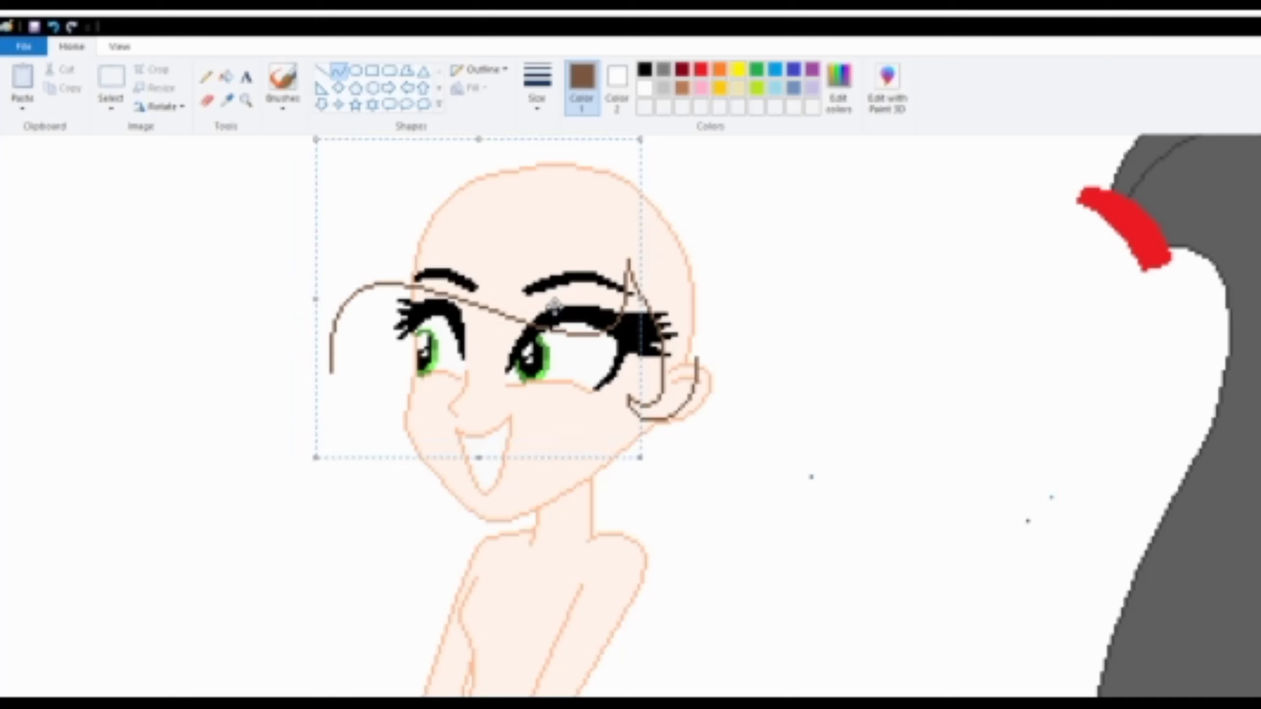
left_click(236, 256)
Outline the crown and the back of the hair with brown curves from the fringe's end to the neck
mouse_move(328, 357)
left_mouse_down()
mouse_move(581, 158)
mouse_move(603, 181)
left_mouse_up()
left_click_drag(372, 278, 290, 132)
left_click_drag(519, 155, 520, 100)
mouse_move(571, 160)
left_mouse_down()
mouse_move(706, 359)
mouse_move(716, 399)
left_mouse_up()
left_click_drag(656, 223, 668, 158)
mouse_move(690, 279)
left_mouse_down()
mouse_move(758, 286)
mouse_move(743, 254)
left_mouse_up()
left_click_drag(715, 402, 593, 515)
mouse_move(668, 456)
left_mouse_down()
mouse_move(715, 431)
mouse_move(687, 519)
left_mouse_up()
left_click(888, 258)
Choose the Curve tool in red for redrawing the grey ponytail's tip
left_click(248, 103)
right_click(343, 191)
right_click(344, 191)
left_click(540, 143)
left_click(626, 555)
left_click(626, 555)
left_click(273, 308)
left_click(337, 72)
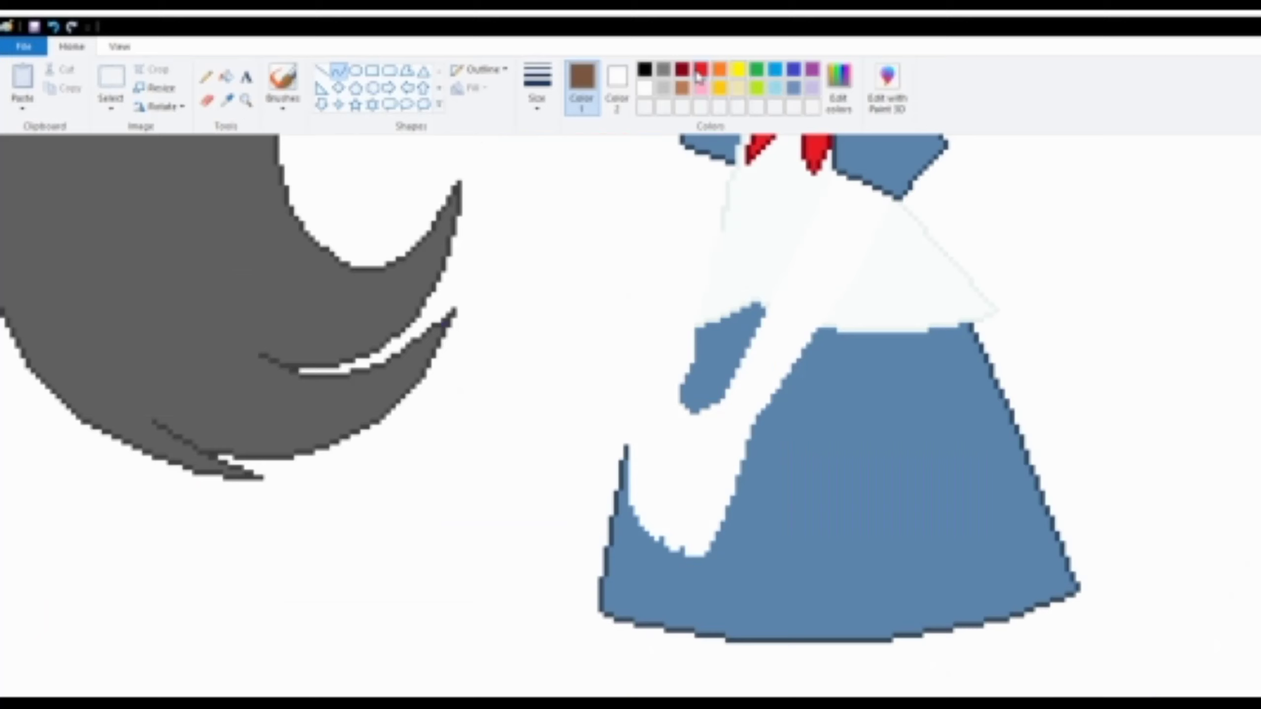
mouse_move(300, 223)
left_mouse_down()
mouse_move(425, 151)
mouse_move(449, 85)
left_mouse_up()
left_click_drag(355, 225, 353, 290)
left_click_drag(437, 201, 495, 207)
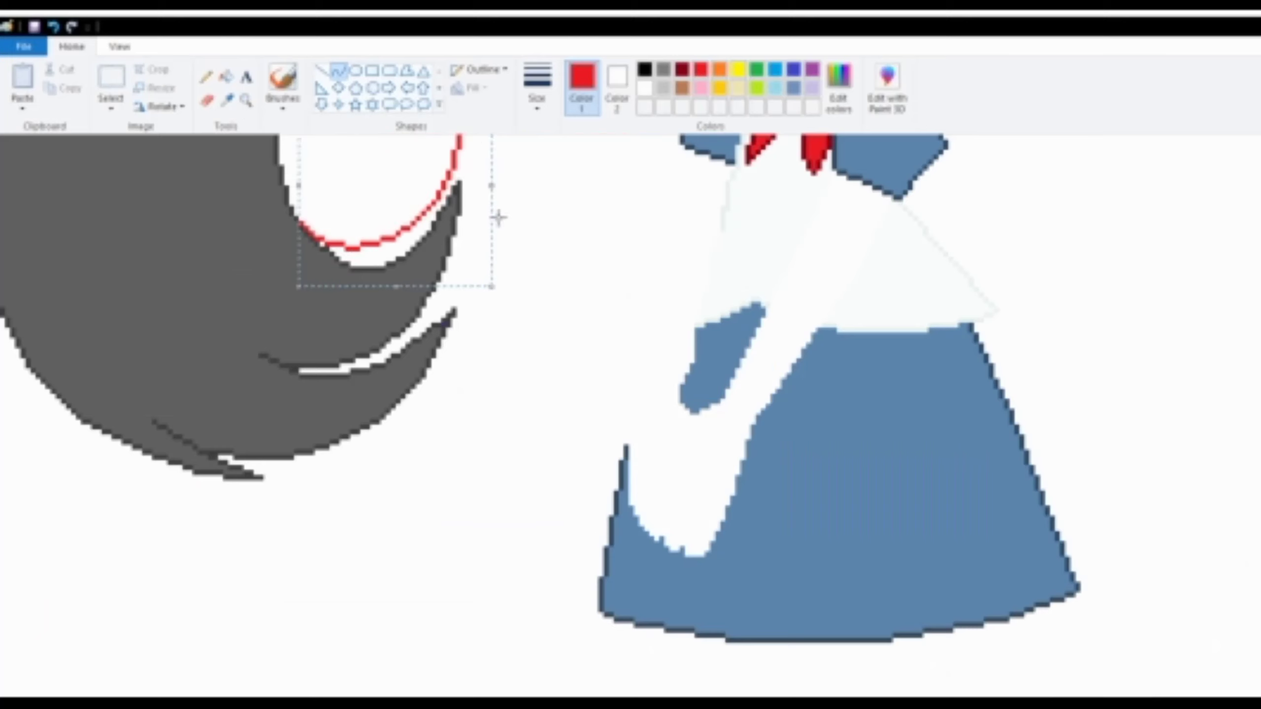
scroll(517, 233, "up", 3)
left_click(522, 248)
left_click(54, 26)
left_click(54, 25)
Draw red curves outlining a single large upward curl around the ponytail's old split tip
left_click_drag(318, 385, 403, 212)
mouse_move(361, 333)
left_mouse_down()
mouse_move(448, 312)
mouse_move(472, 211)
mouse_move(162, 599)
left_mouse_up()
left_click_drag(318, 397, 709, 345)
left_click_drag(521, 522, 457, 708)
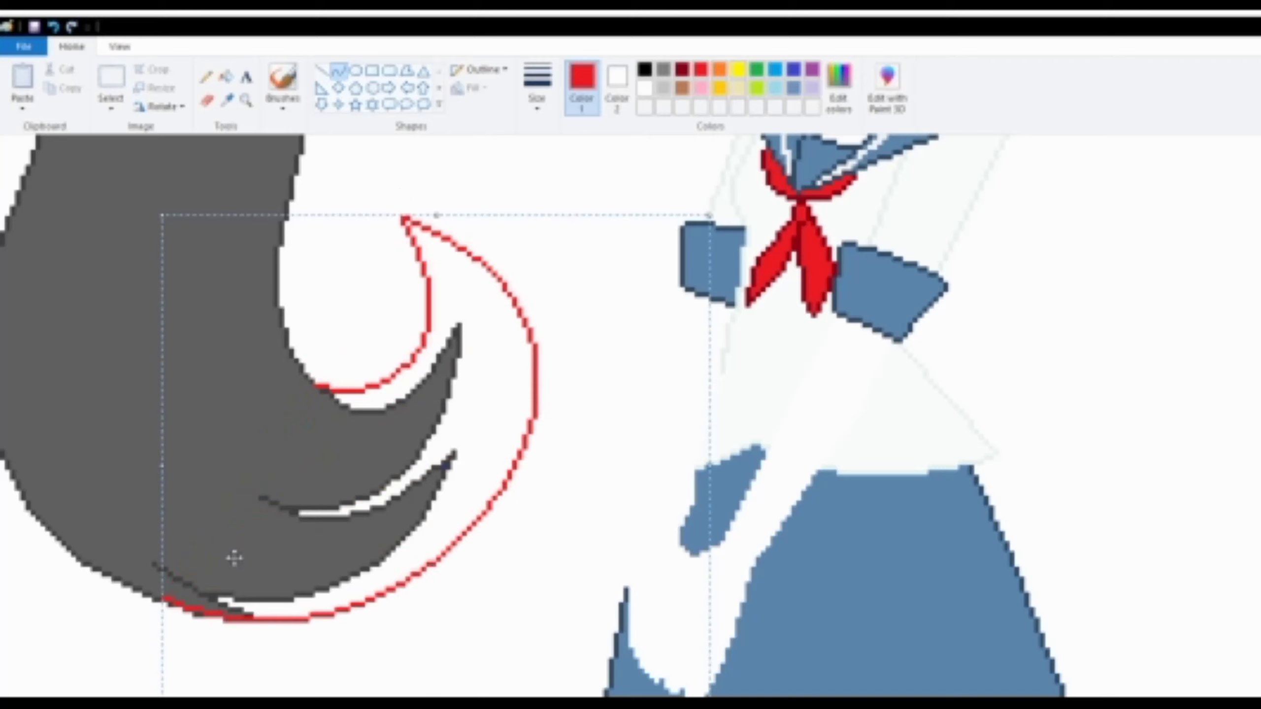
left_click_drag(159, 471, 153, 472)
Fill the new ponytail curl with the ponytail's sampled grey shades and paint over the old strand lines inside
left_click(228, 100)
right_click(270, 152)
left_click(229, 99)
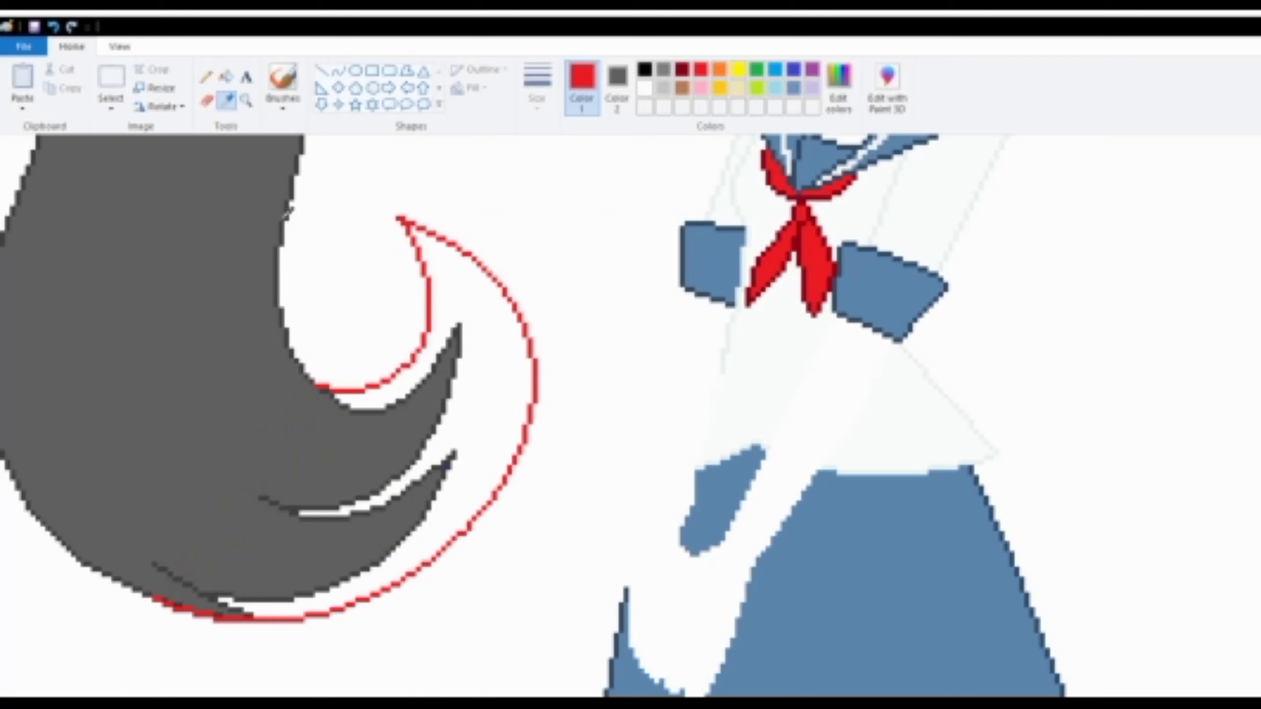
left_click(301, 145)
left_click(226, 77)
left_click(408, 231)
left_click(207, 100)
mouse_move(217, 411)
left_mouse_down()
mouse_move(377, 483)
mouse_move(194, 519)
mouse_move(235, 528)
mouse_move(219, 542)
mouse_move(231, 548)
left_mouse_up()
Replace the leftover red guide line around the ponytail's curl with white
left_click(226, 76)
left_click(228, 100)
left_click(410, 220)
left_click(206, 99)
left_click(631, 76)
mouse_move(291, 269)
left_mouse_down()
mouse_move(417, 236)
mouse_move(139, 245)
left_mouse_up()
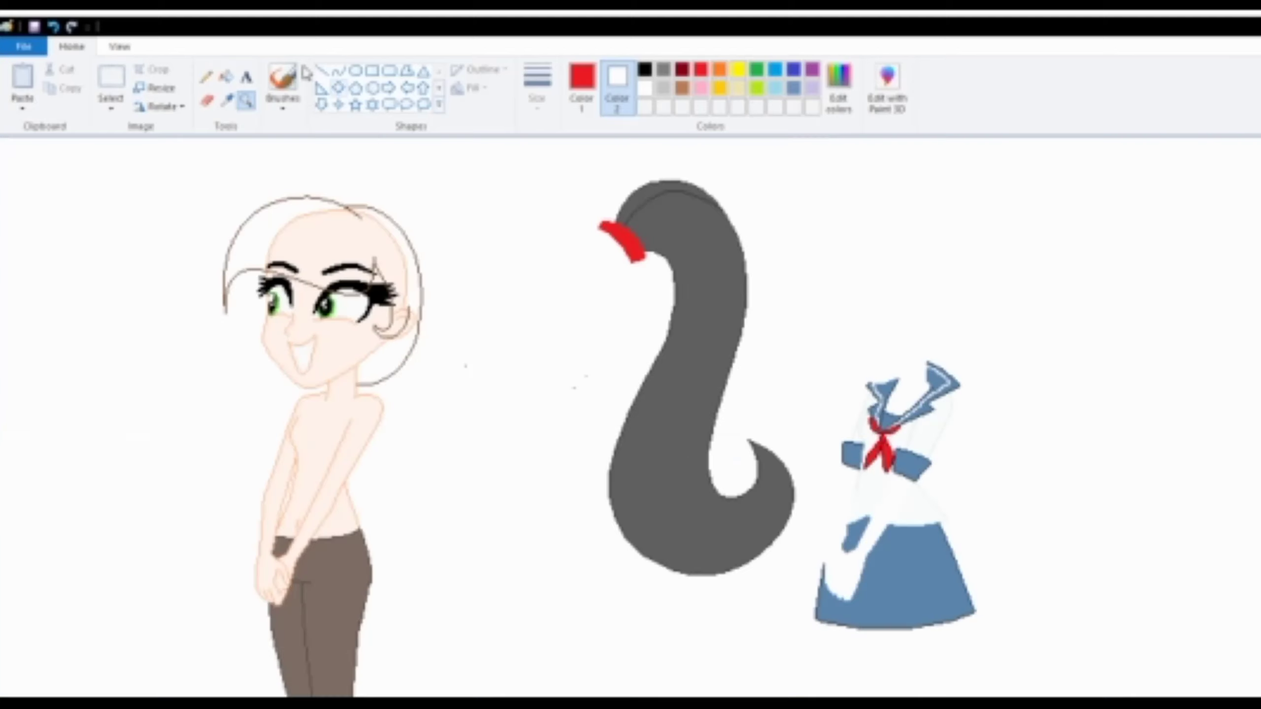
Move the ponytail with its red band onto the back of the figure's head using a transparent selection
left_click(110, 79)
left_click_drag(595, 153, 805, 607)
left_click_drag(664, 318, 453, 278)
left_click(110, 104)
left_click(100, 269)
Redraw the brown head outline along the inner edge of the red hair band with a curve
left_click(246, 101)
left_click(447, 226)
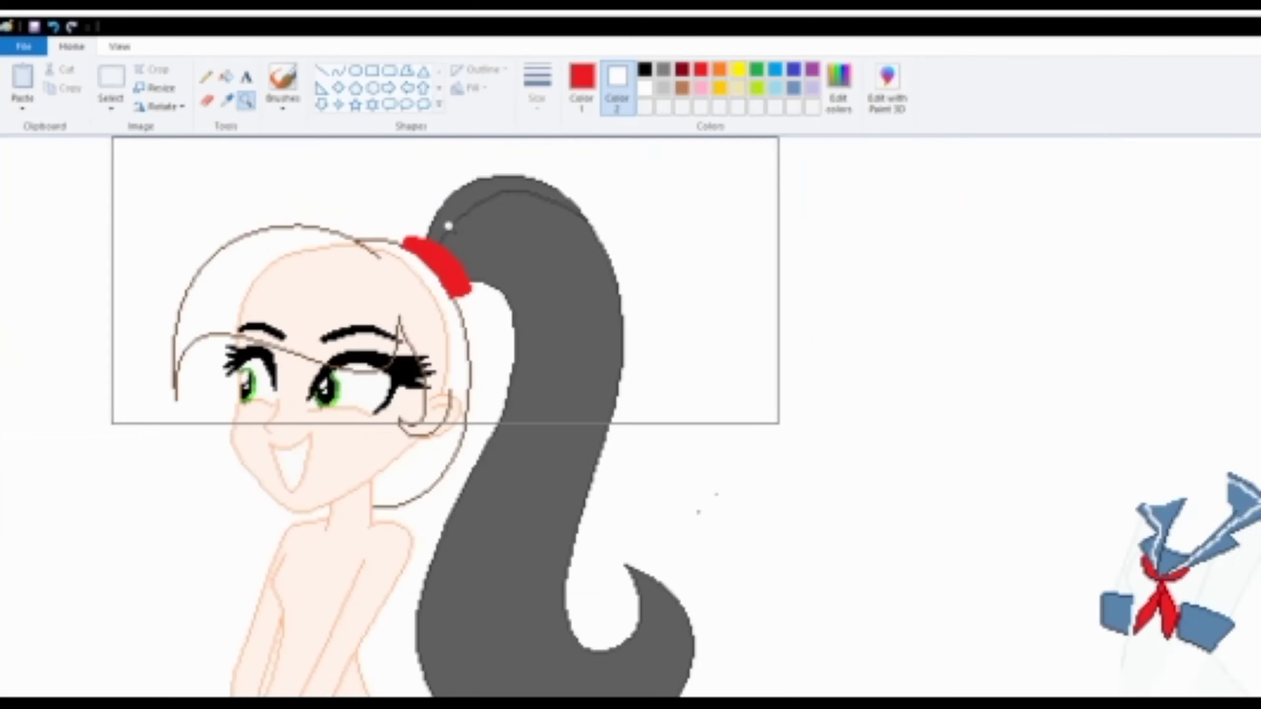
left_click(445, 228)
left_click(437, 238)
left_click(432, 249)
left_click(227, 101)
left_click(363, 242)
left_click(339, 71)
left_click_drag(368, 250, 511, 388)
left_click(418, 272)
left_click(490, 322)
Flood the head area inside the hair outline with the sampled peach line colour and replace it with white
left_click(228, 101)
left_click(451, 252)
right_click(391, 268)
left_click(227, 101)
left_click(307, 264)
left_click(336, 370)
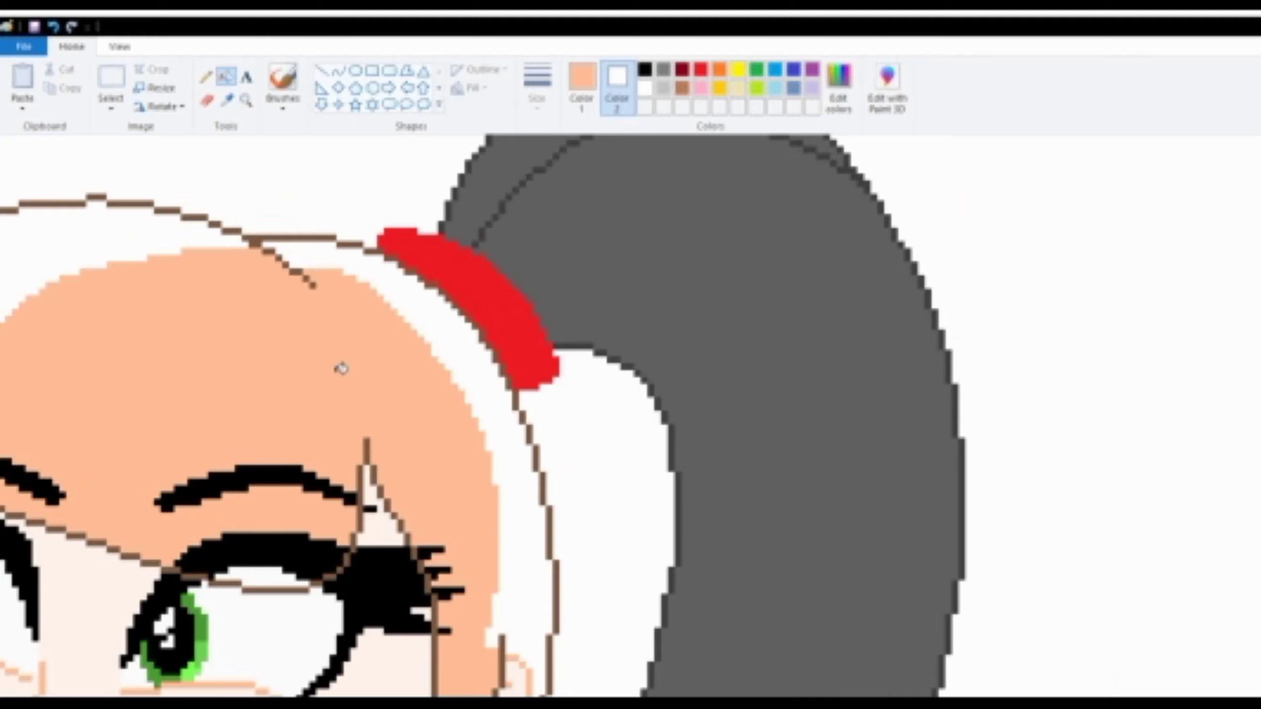
scroll(342, 368, "down", 3)
key("ctrl+z")
left_click(228, 99)
left_click(298, 398)
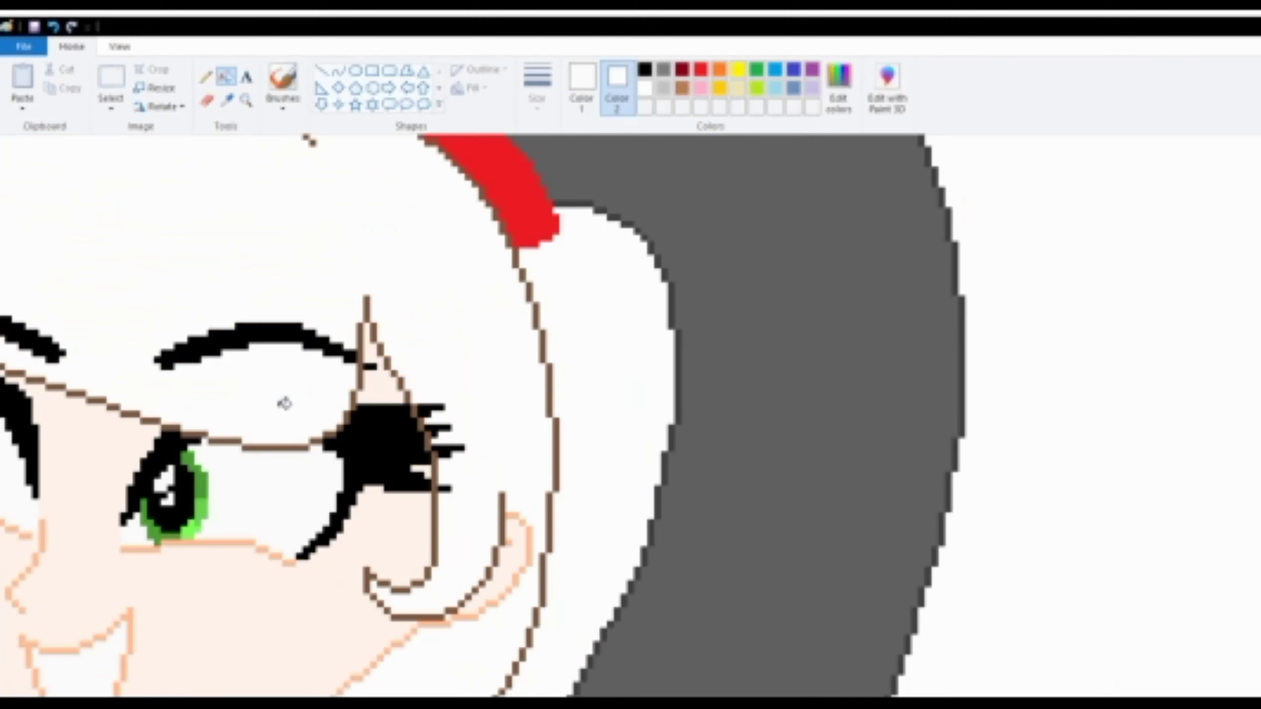
Fill the eyelash tips and the near eyebrow overlapping the hair area with white
left_click(440, 408)
left_click(442, 428)
left_click(449, 449)
left_click(336, 349)
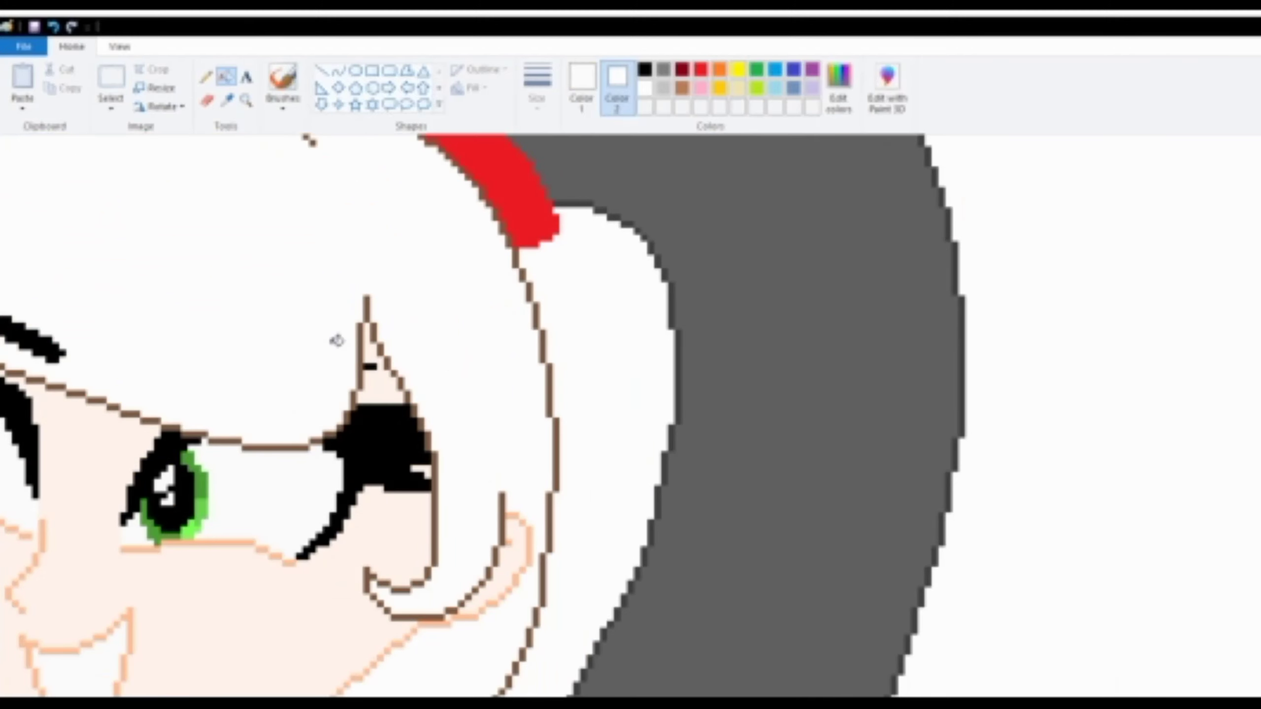
Fill the remaining black eyebrow overlapping the fringe with white
left_click(246, 101)
right_click(172, 228)
right_click(172, 228)
right_click(172, 228)
left_click(228, 102)
left_click(179, 281)
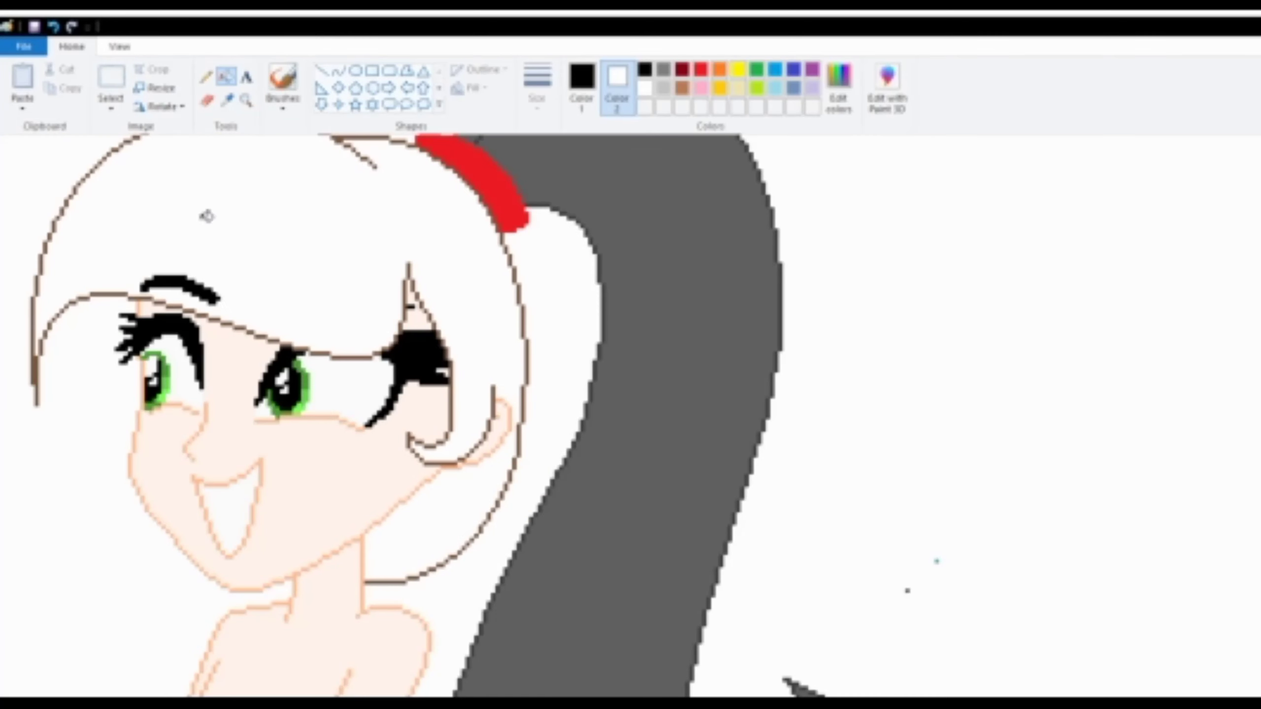
right_click(187, 285)
Replace the ponytail's dark grey outline with the brown outline colour sampled from the head hair
left_click(245, 101)
right_click(253, 162)
right_click(253, 161)
right_click(254, 162)
left_click(254, 161)
left_click(228, 101)
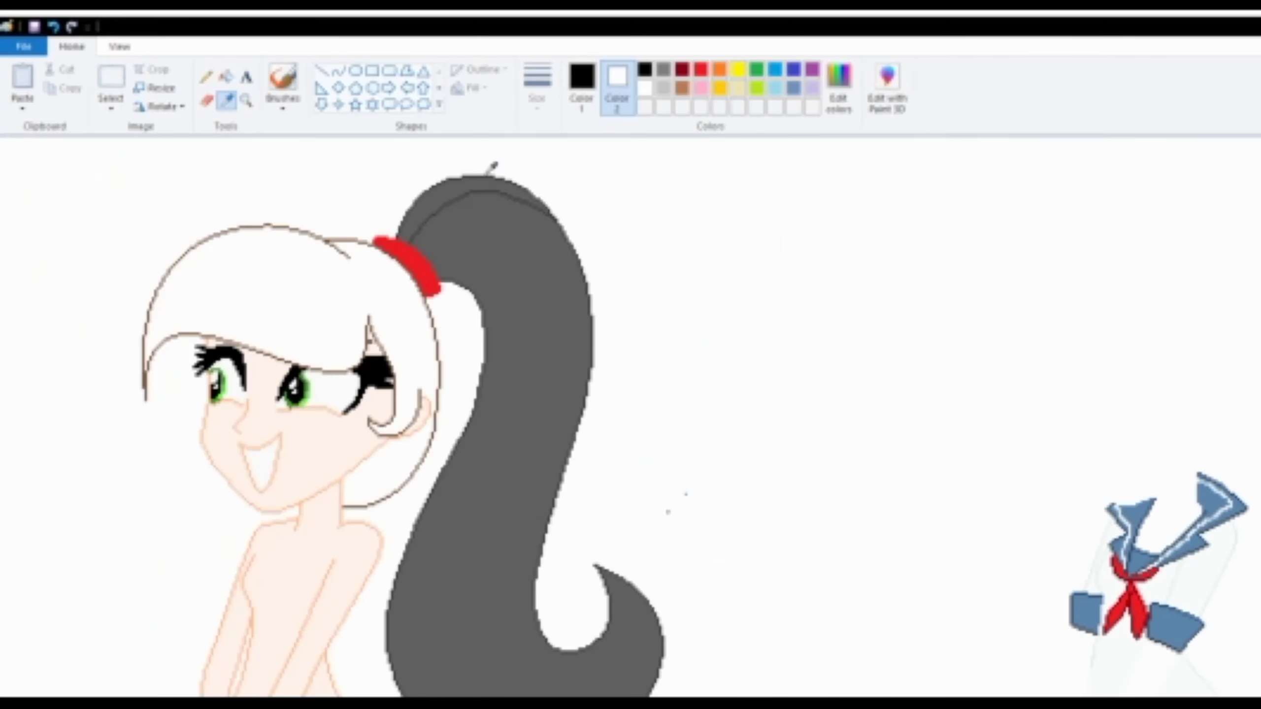
left_click(490, 175)
right_click(251, 224)
left_click_drag(375, 196, 557, 219)
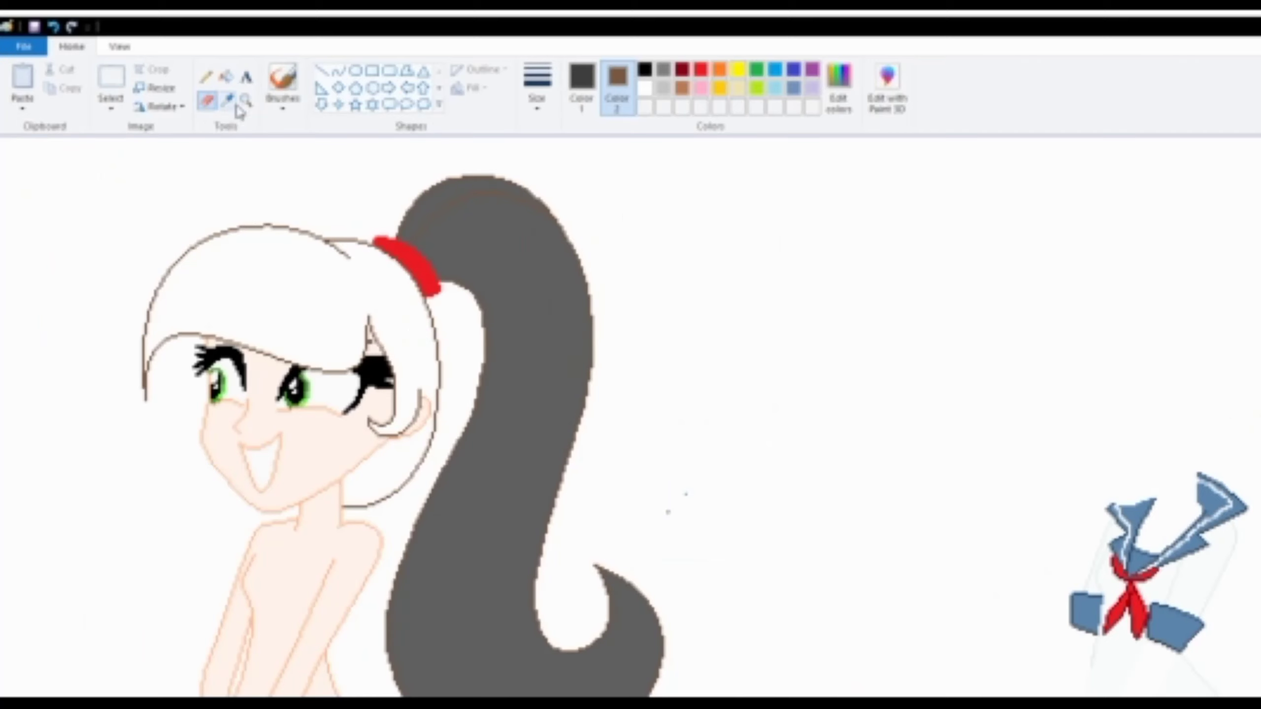
Fill the head hair and the whole ponytail with the brown sampled from the reference character's hair
left_click(227, 79)
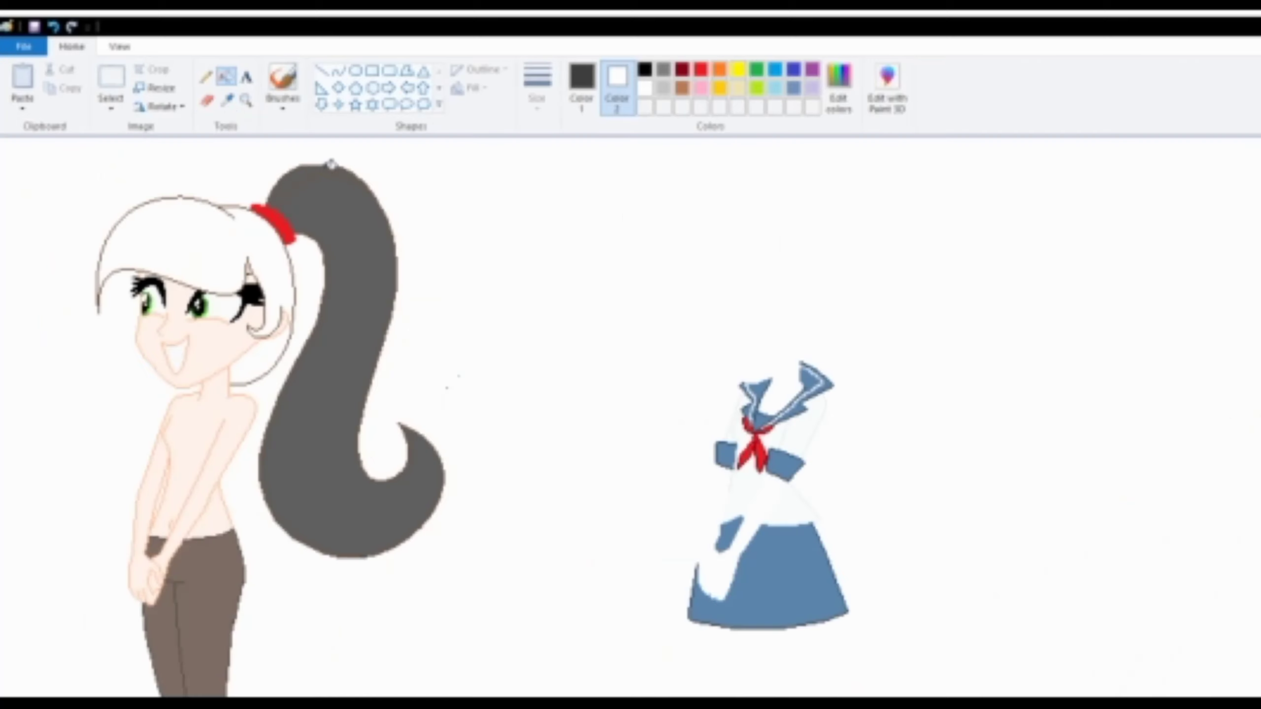
left_click(53, 26)
left_click(246, 101)
right_click(256, 143)
left_click(866, 193)
left_click(298, 186)
left_click(387, 238)
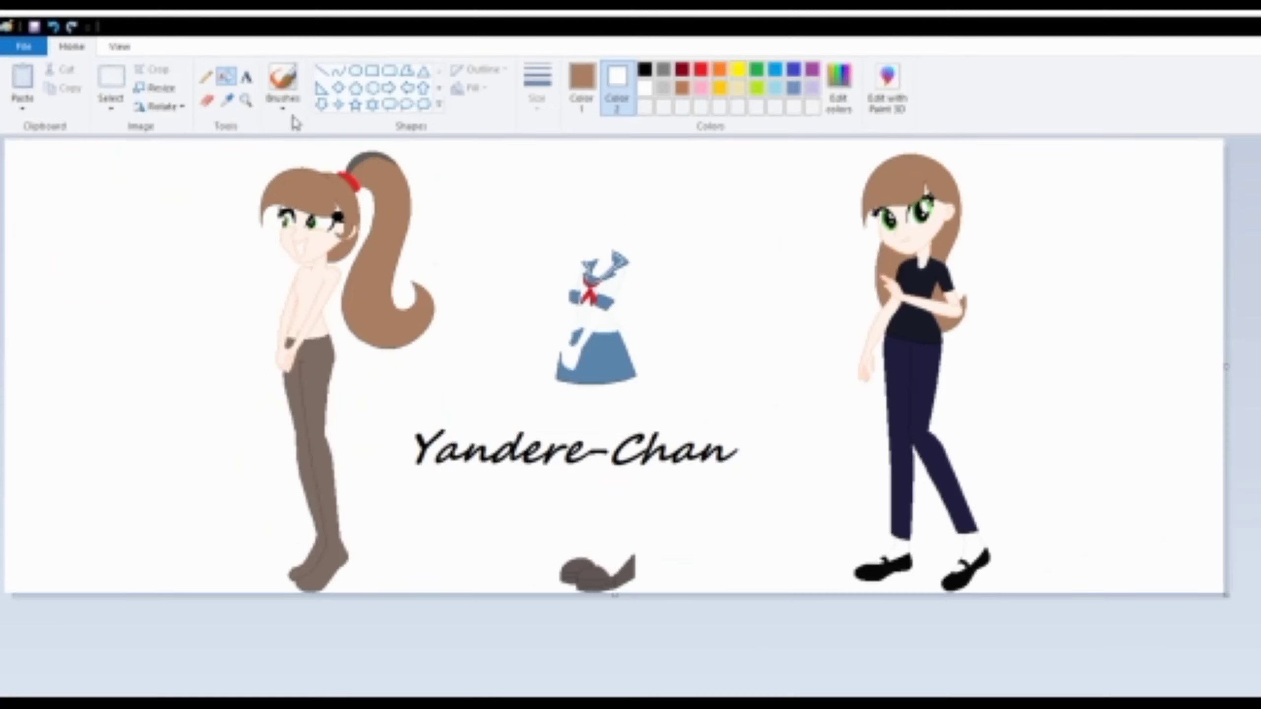
left_click(245, 101)
left_click(414, 259)
left_click(206, 76)
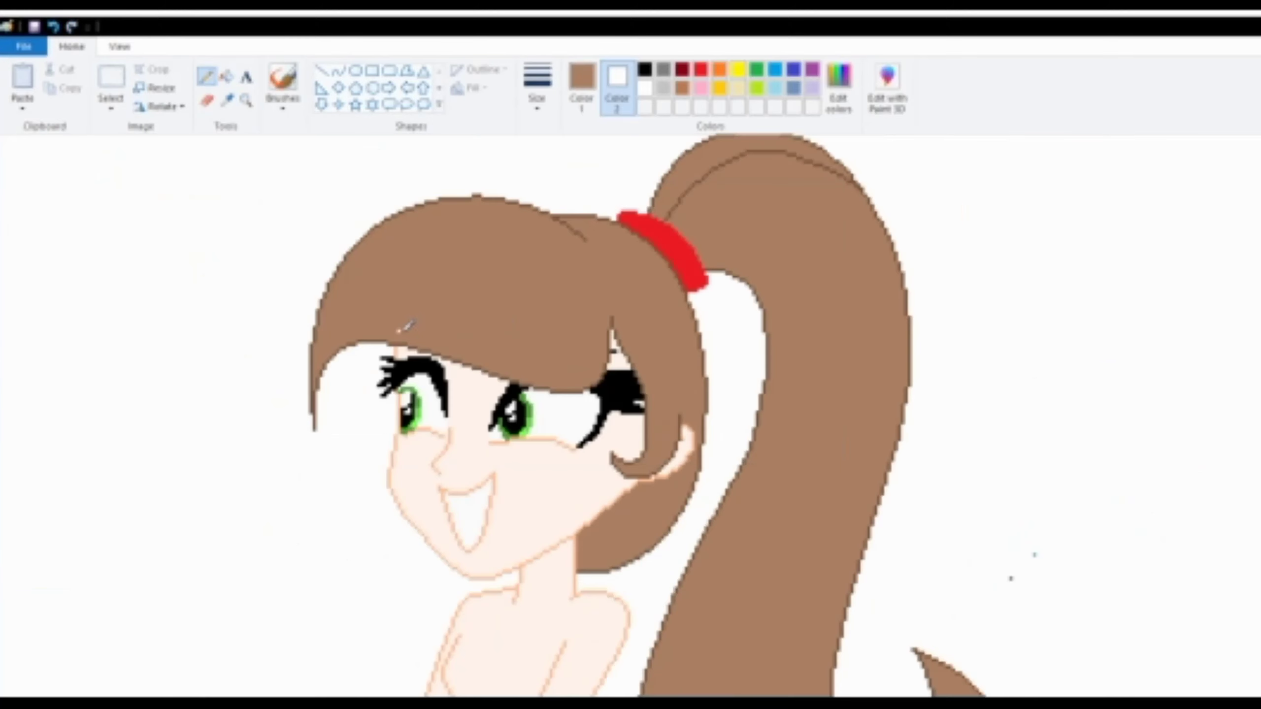
Fill the red hair band at the base of the ponytail with black
left_click(246, 101)
right_click(251, 145)
left_click(644, 71)
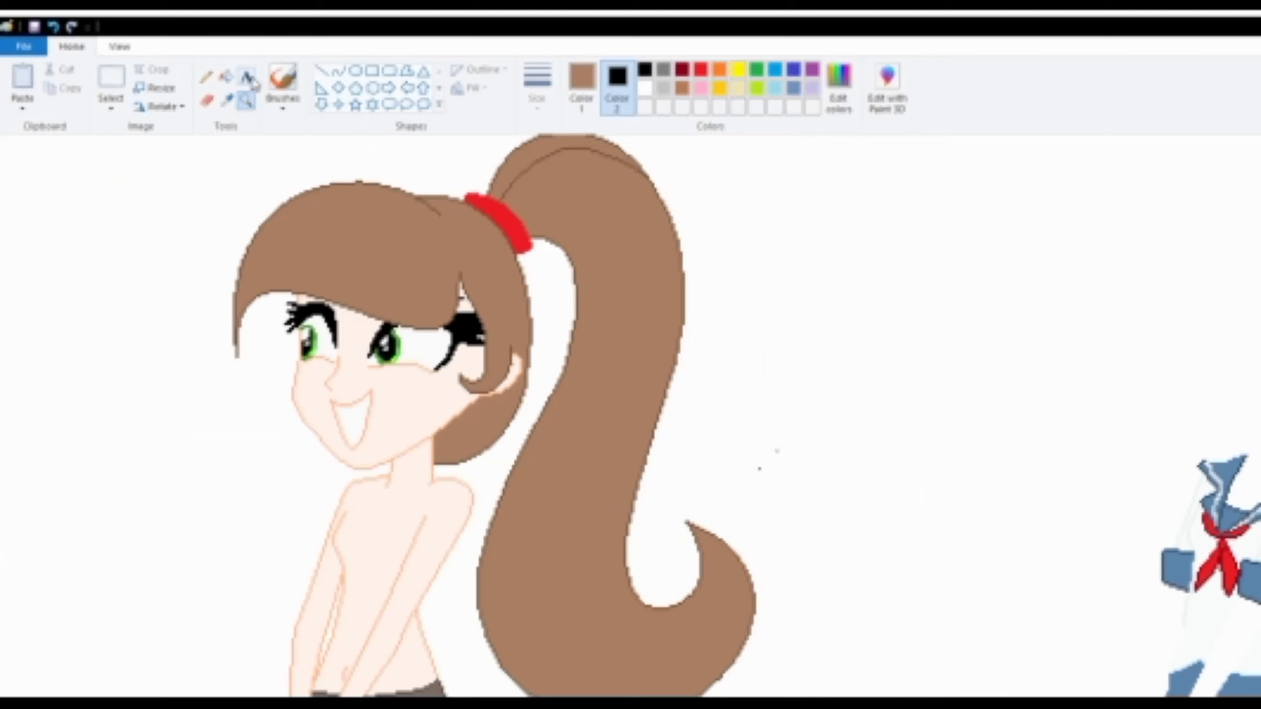
left_click(227, 76)
right_click(500, 210)
Cut the sailor uniform out of the middle of the canvas, with white as the secondary colour
left_click(227, 101)
right_click(236, 154)
left_click(246, 102)
right_click(246, 152)
left_click(121, 86)
left_click_drag(541, 226, 665, 395)
left_click(62, 69)
Paste the sailor uniform and fit it over the figure's torso, arms and hips
left_click(245, 100)
left_click(308, 271)
left_click(622, 458)
left_click(111, 86)
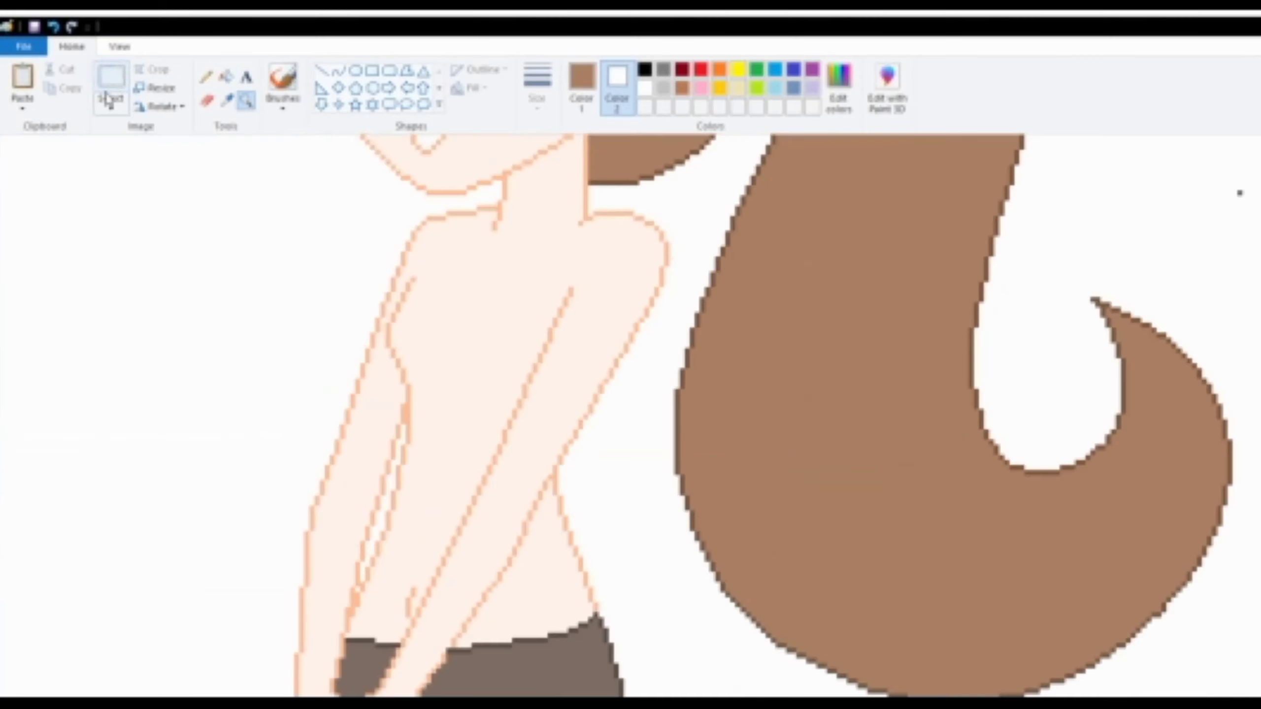
left_click(22, 79)
left_click_drag(402, 343, 537, 231)
Touch up the sailor collar and the neck line under the chin with sampled blue and peach
left_click(228, 100)
left_click(596, 204)
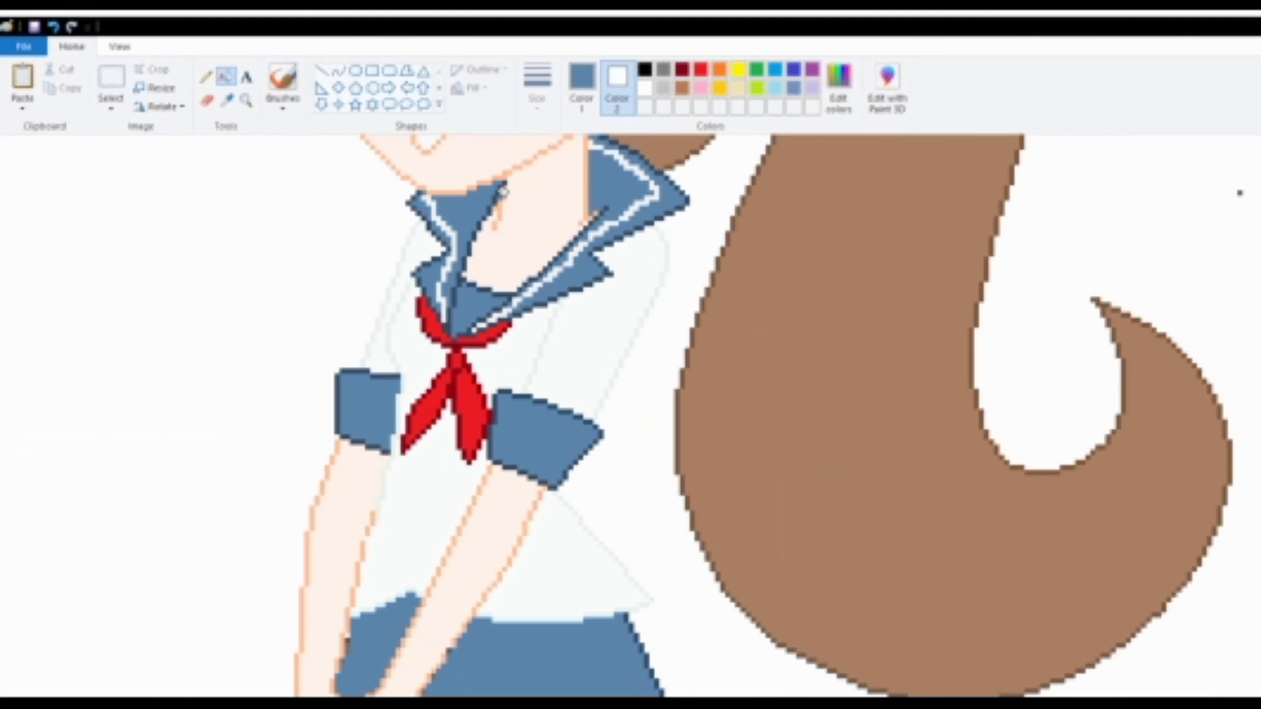
left_click(208, 77)
left_click(228, 100)
left_click(505, 179)
left_click(230, 101)
left_click(509, 172)
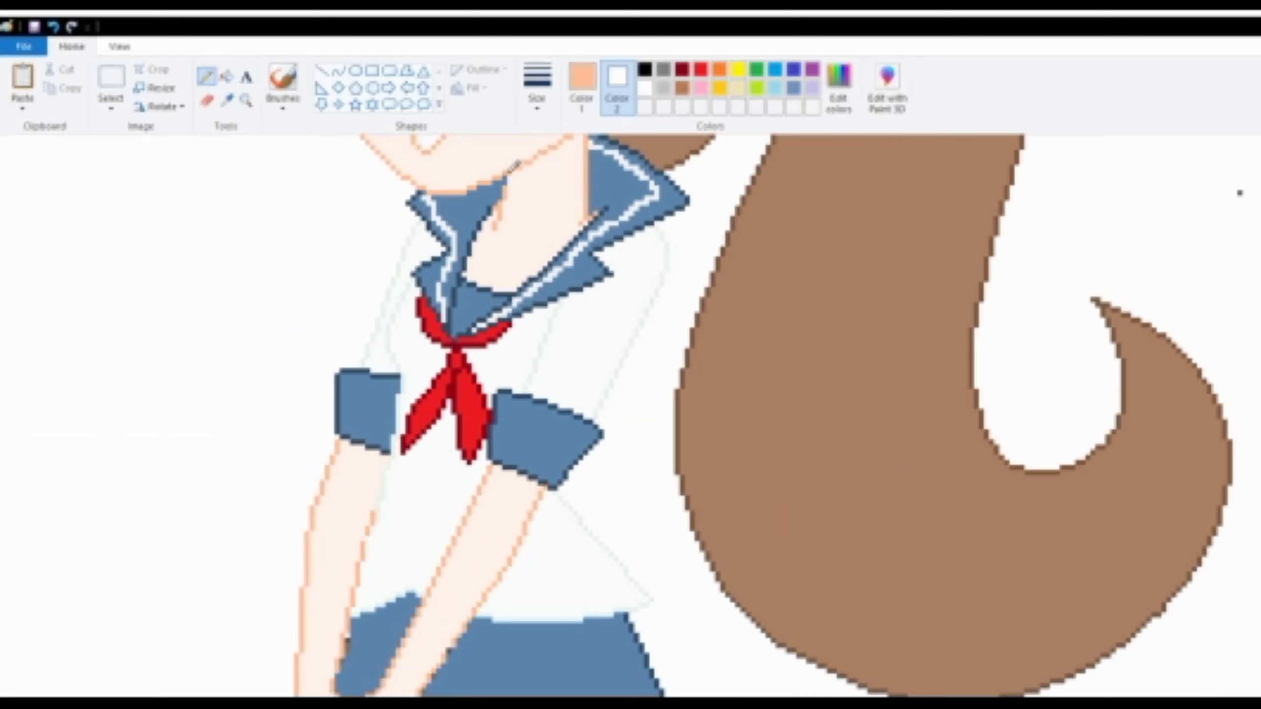
Write the note "Hold on" across the figure in peach 100-point Gabriola text and clear it again
left_click(246, 101)
right_click(237, 234)
right_click(236, 234)
right_click(237, 234)
right_click(236, 234)
left_click(246, 78)
left_click(585, 85)
left_click(223, 271)
type("Hold")
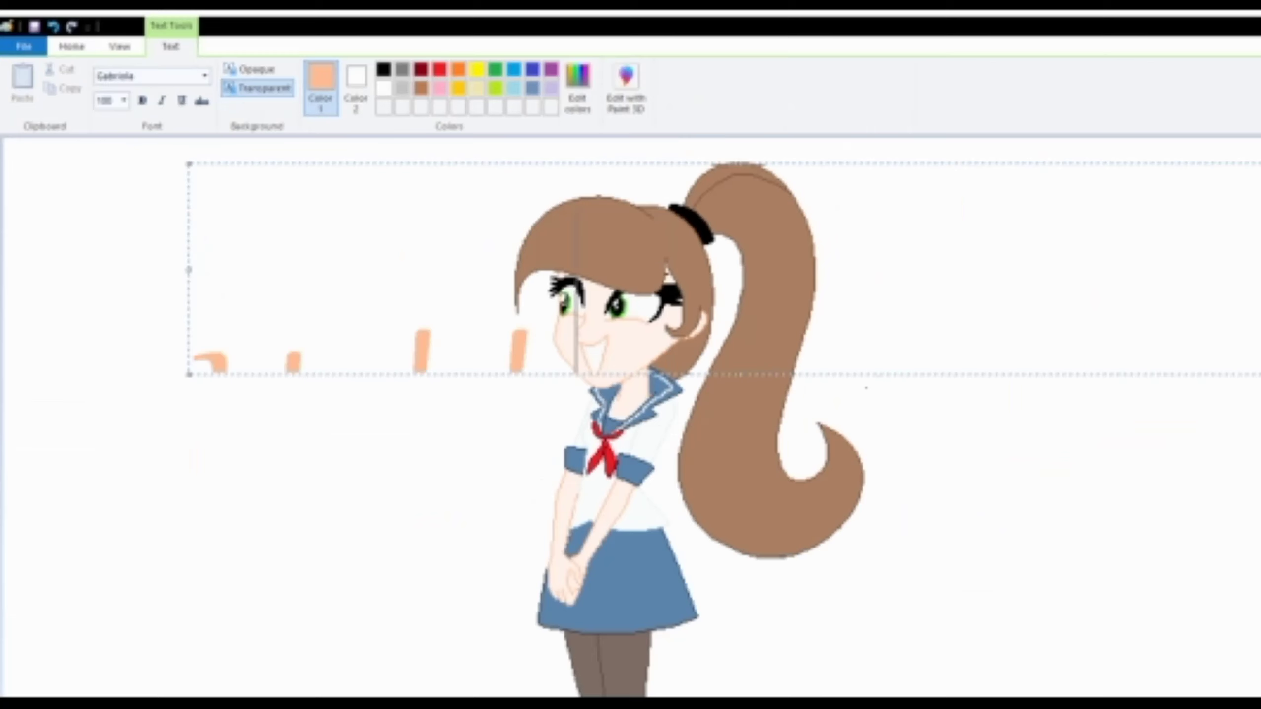
left_click_drag(742, 375, 741, 604)
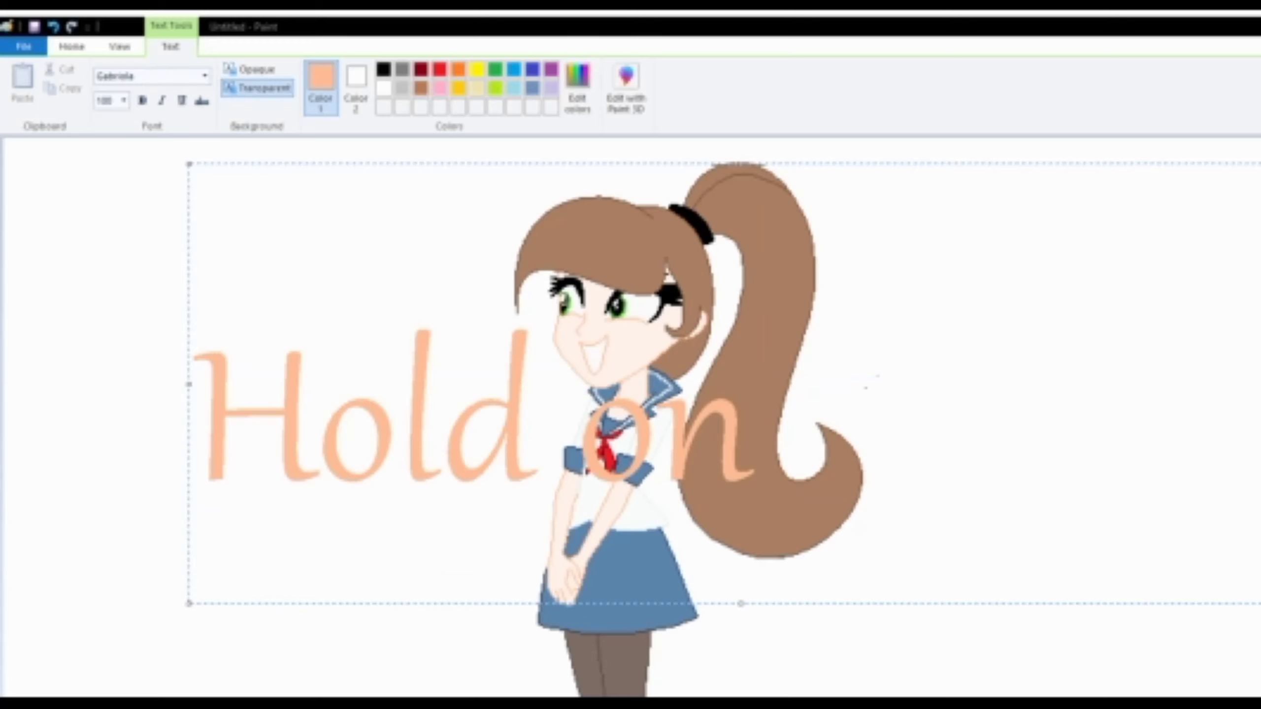
key("ctrl+a")
key("BackSpace")
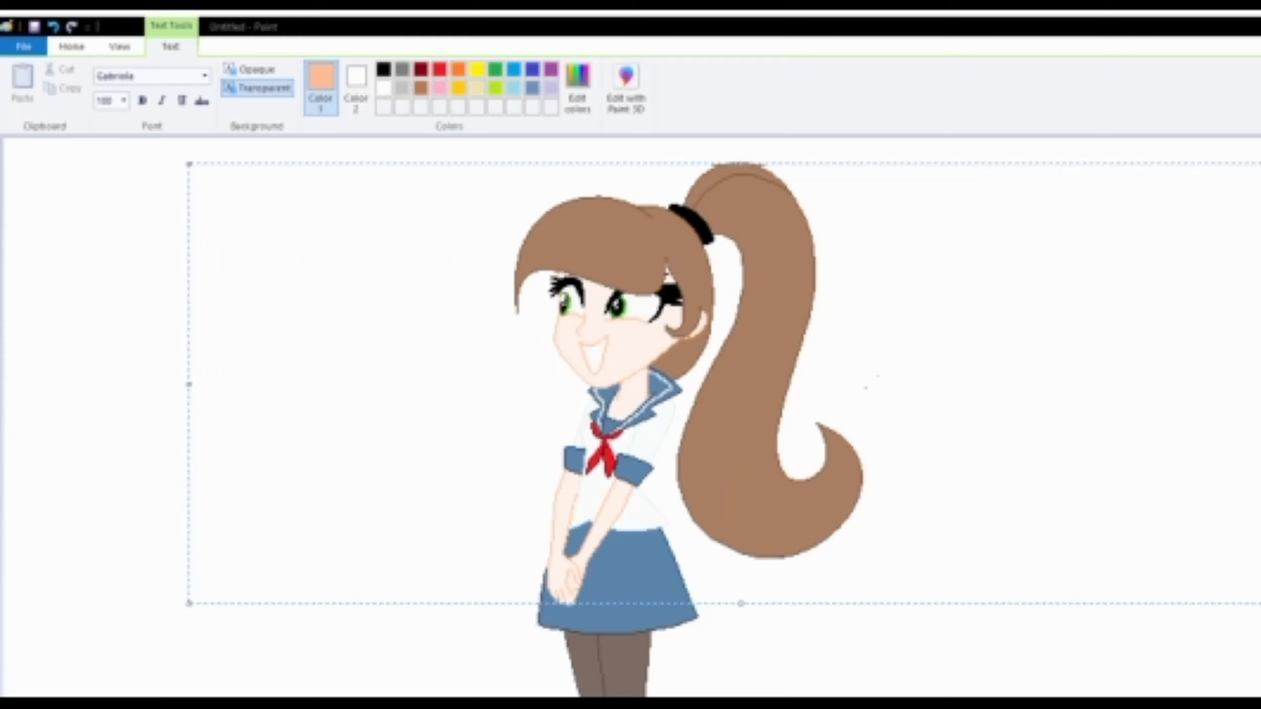
left_click(84, 338)
Sample white and clean up the area beside the pointed tip of the fringe with the pencil
left_click(252, 103)
right_click(258, 199)
left_click(227, 103)
left_click(249, 103)
left_click(455, 301)
left_click(456, 302)
left_click(455, 302)
left_click(455, 302)
left_click(227, 101)
left_click(215, 152)
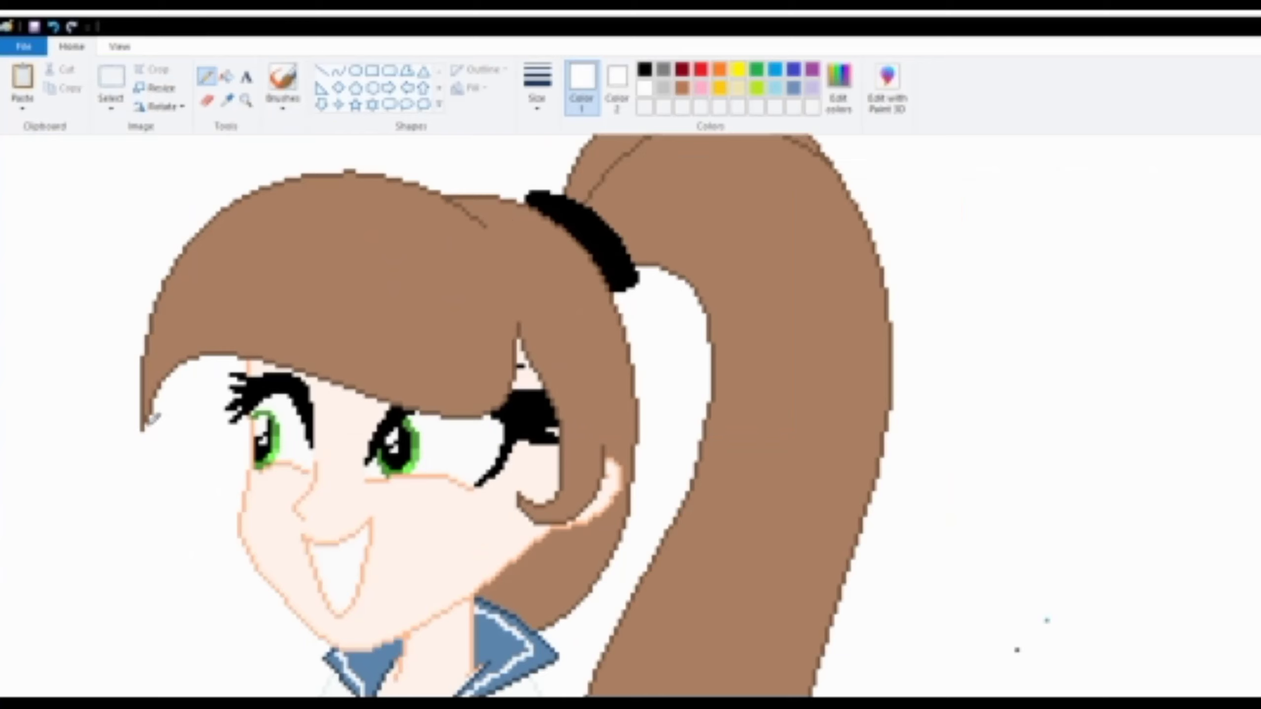
Paint over the inner curved line at the top of the ponytail with the sampled hair brown
left_click(246, 103)
right_click(465, 283)
right_click(464, 283)
right_click(464, 283)
right_click(464, 283)
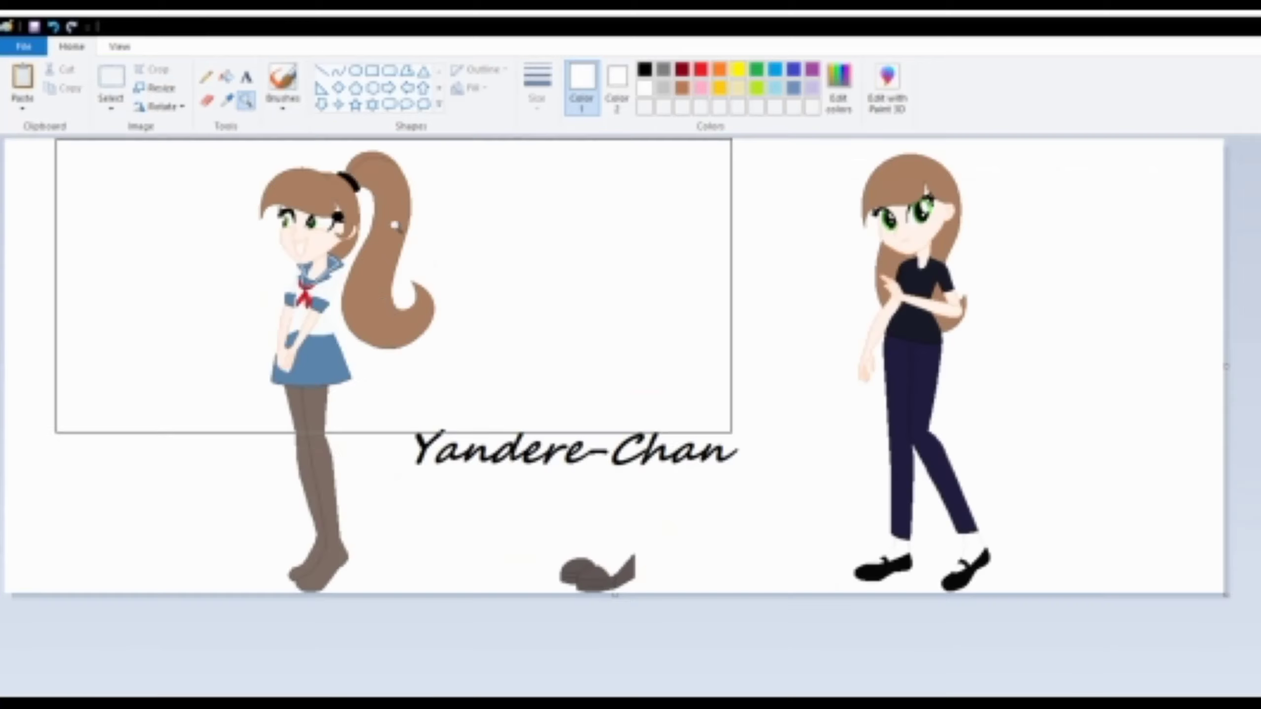
triple_click(407, 234)
triple_click(427, 246)
left_click(234, 102)
left_click(725, 305)
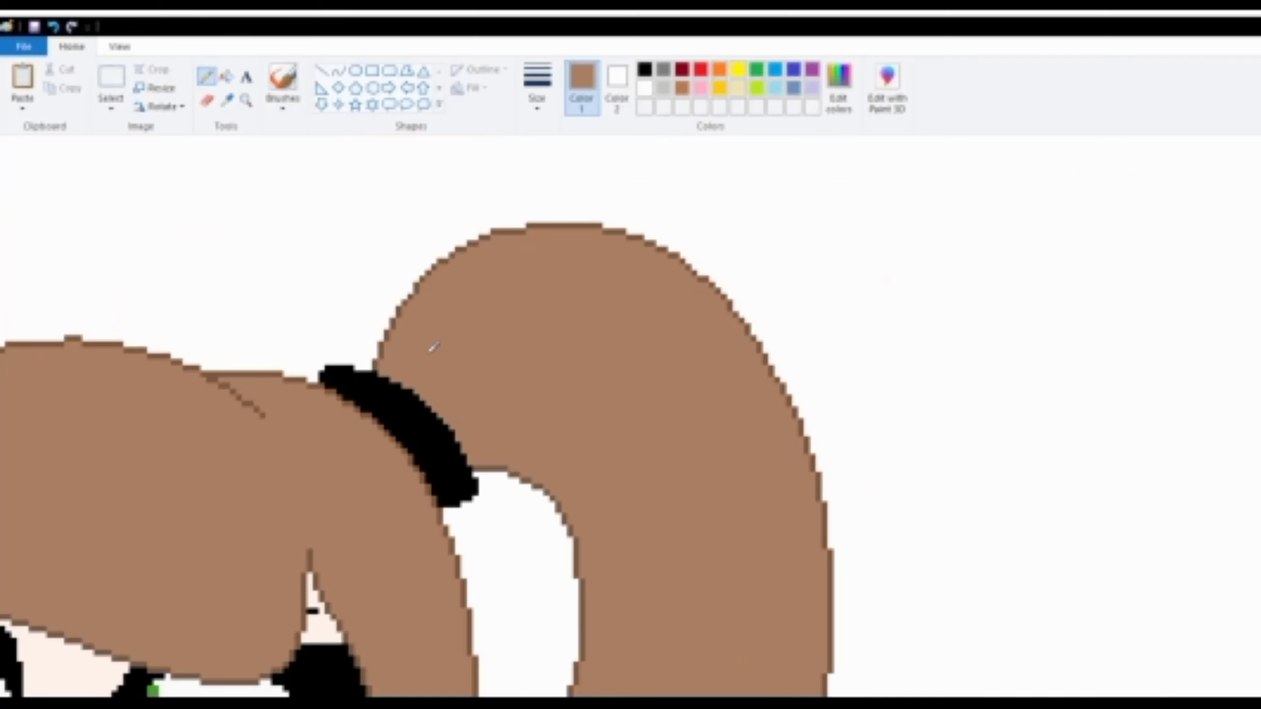
Draw an orange curve along the underside of the ponytail to round off its lower edge
left_click(246, 103)
right_click(340, 286)
right_click(341, 285)
right_click(341, 285)
right_click(340, 286)
triple_click(525, 365)
left_click(287, 290)
left_click(339, 71)
left_click(719, 69)
left_click_drag(144, 390, 376, 421)
left_click_drag(234, 413, 303, 449)
Paint over the old dark outline inside the orange curve with the sampled hair brown
left_click(227, 101)
left_click(222, 171)
left_click(207, 73)
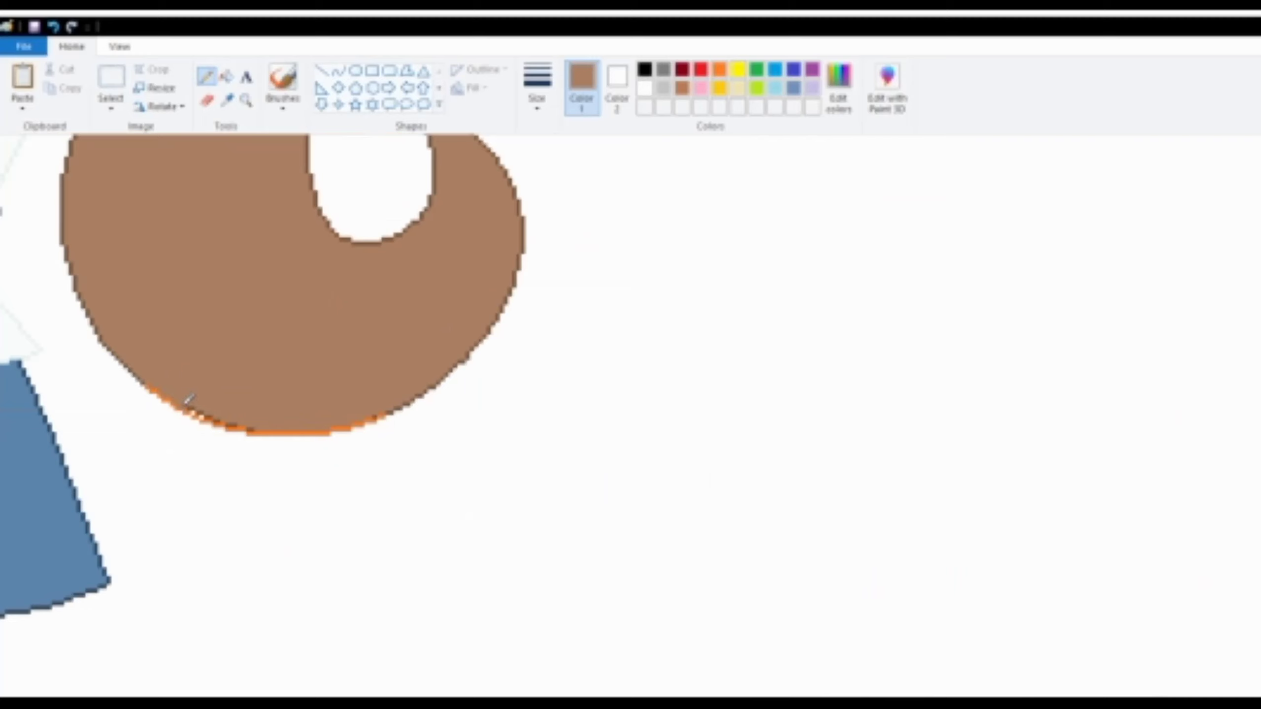
scroll(337, 344, "up", 2)
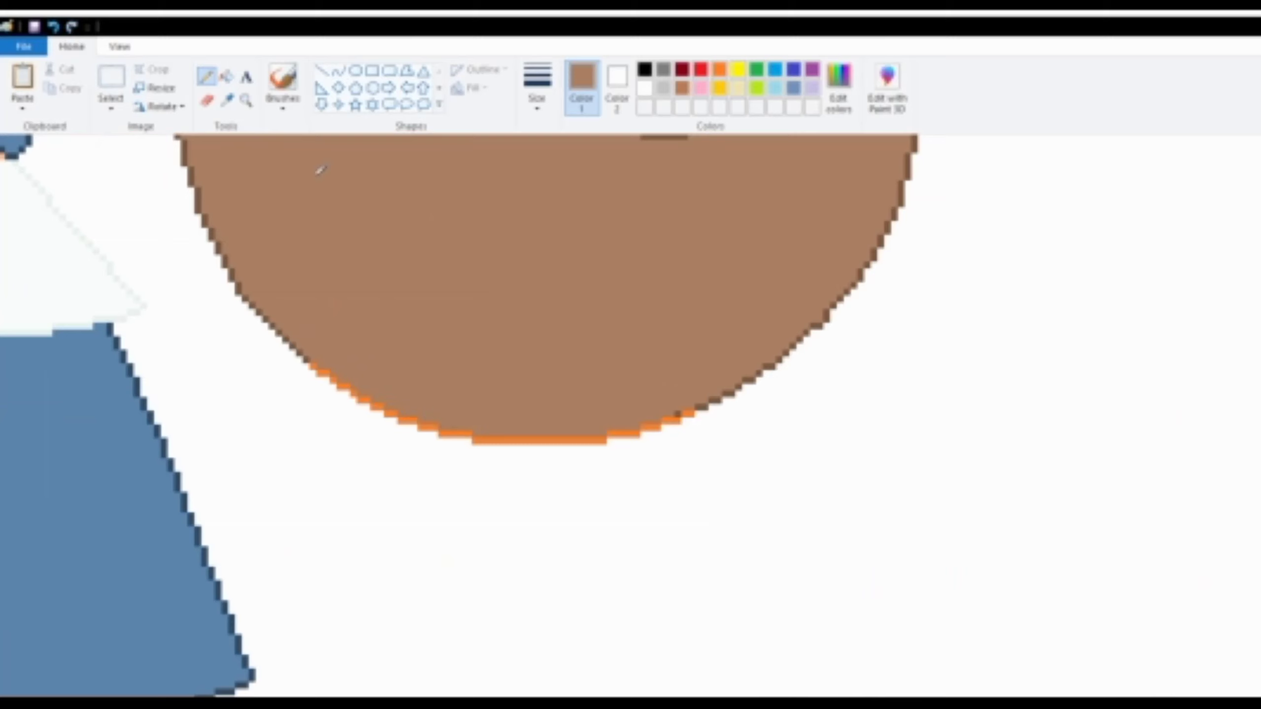
Replace the orange curve under the ponytail with the sampled dark brown outline colour and restore white as secondary colour
left_click(310, 370)
left_click(232, 103)
right_click(300, 353)
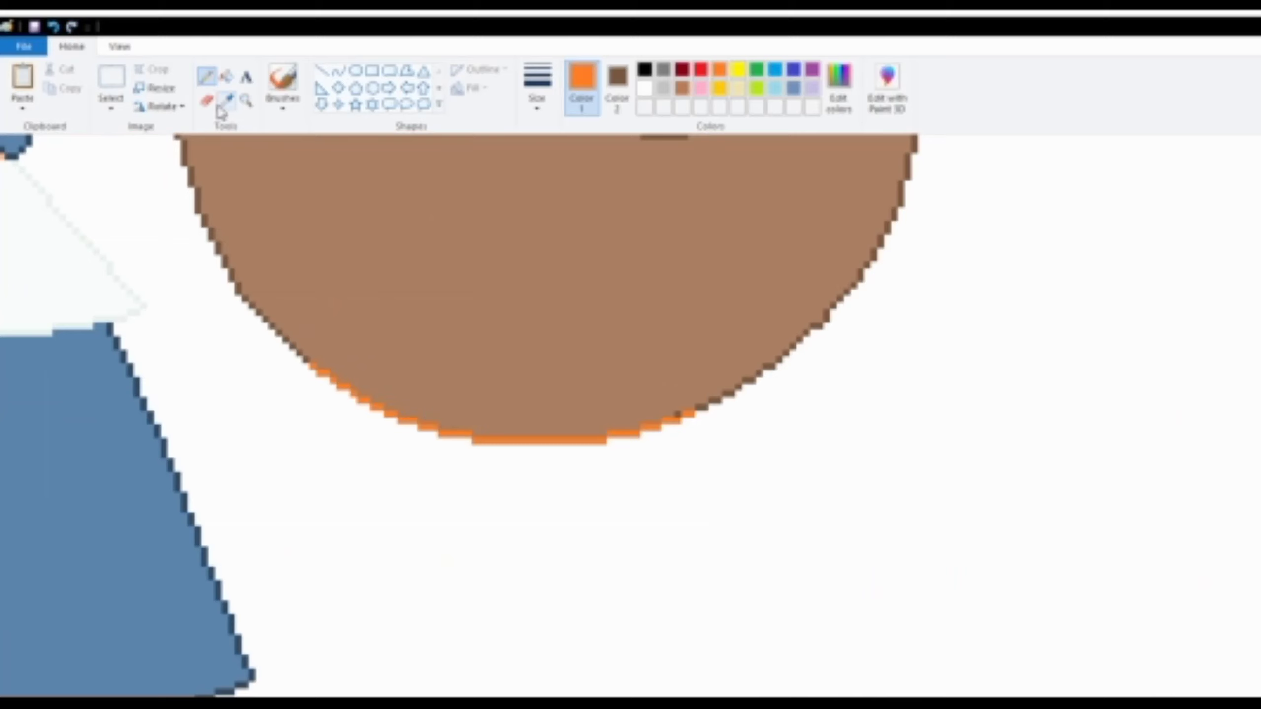
left_click(207, 101)
left_click_drag(312, 374, 941, 312)
left_click(228, 101)
right_click(445, 274)
Cut the brown shoes from the bottom of the canvas and place them over the figure's feet
left_click(246, 100)
right_click(248, 338)
right_click(248, 339)
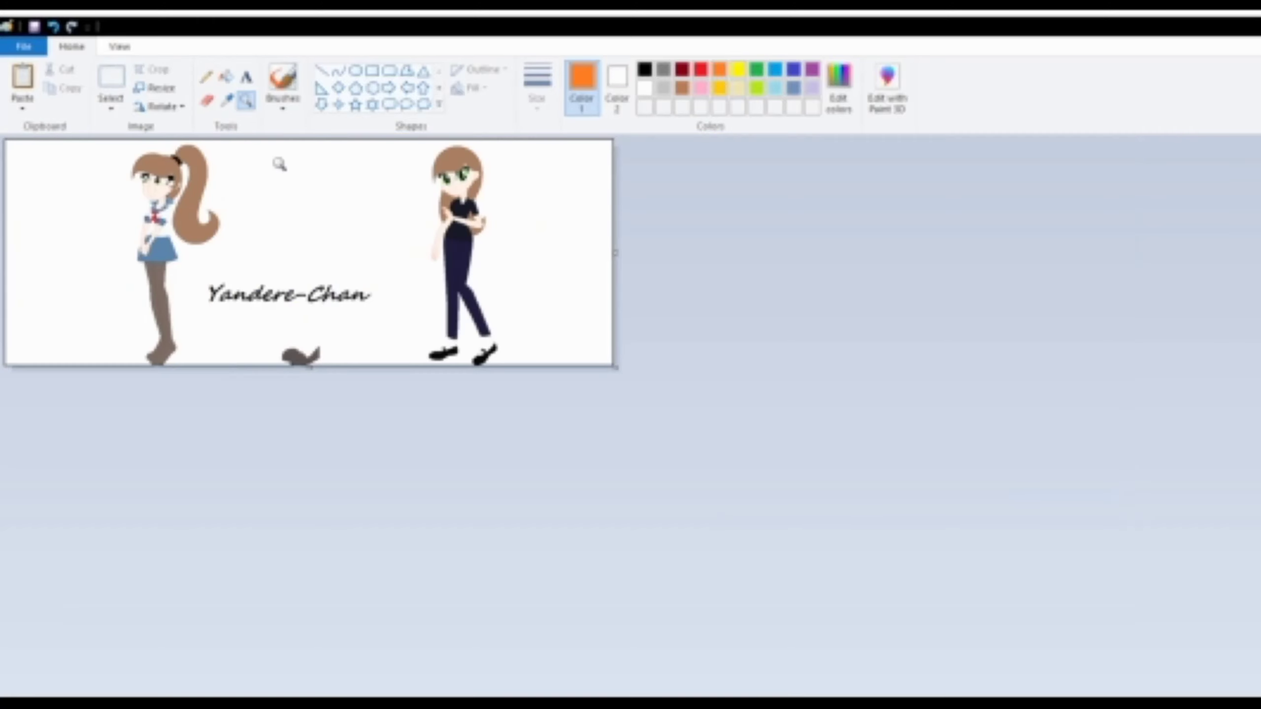
left_click(242, 332)
left_click(119, 73)
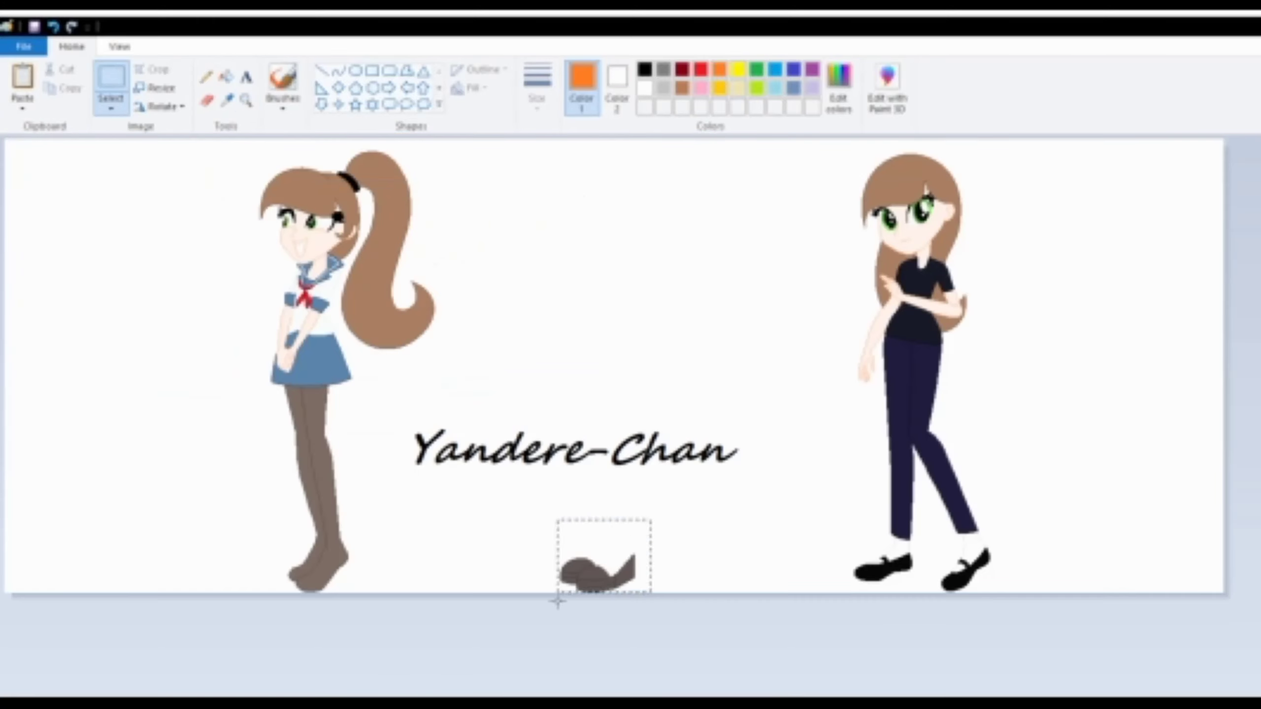
left_click(246, 100)
left_click(300, 546)
left_click(297, 541)
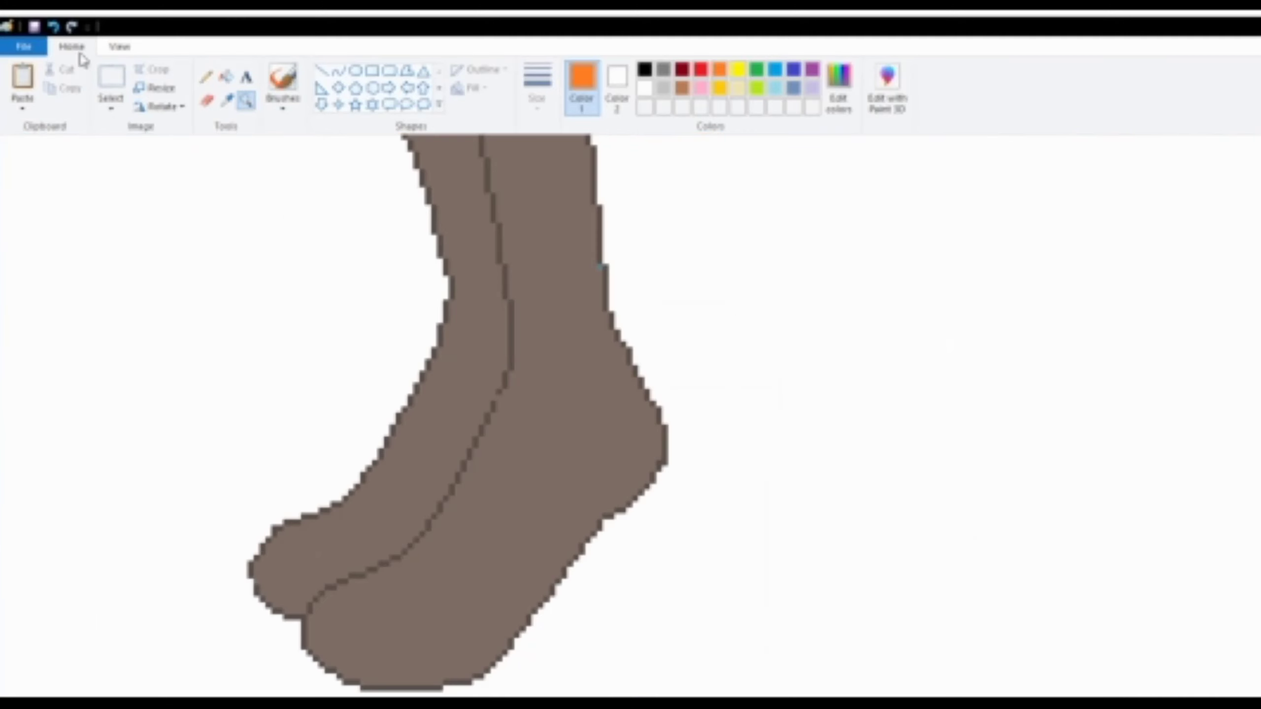
left_click(110, 83)
key("ctrl+v")
mouse_move(529, 496)
left_mouse_down()
mouse_move(444, 561)
mouse_move(442, 543)
left_mouse_up()
Cover the stray blue pixel on the lower leg's outline using colours sampled from the stockings
left_click(227, 100)
left_click(582, 354)
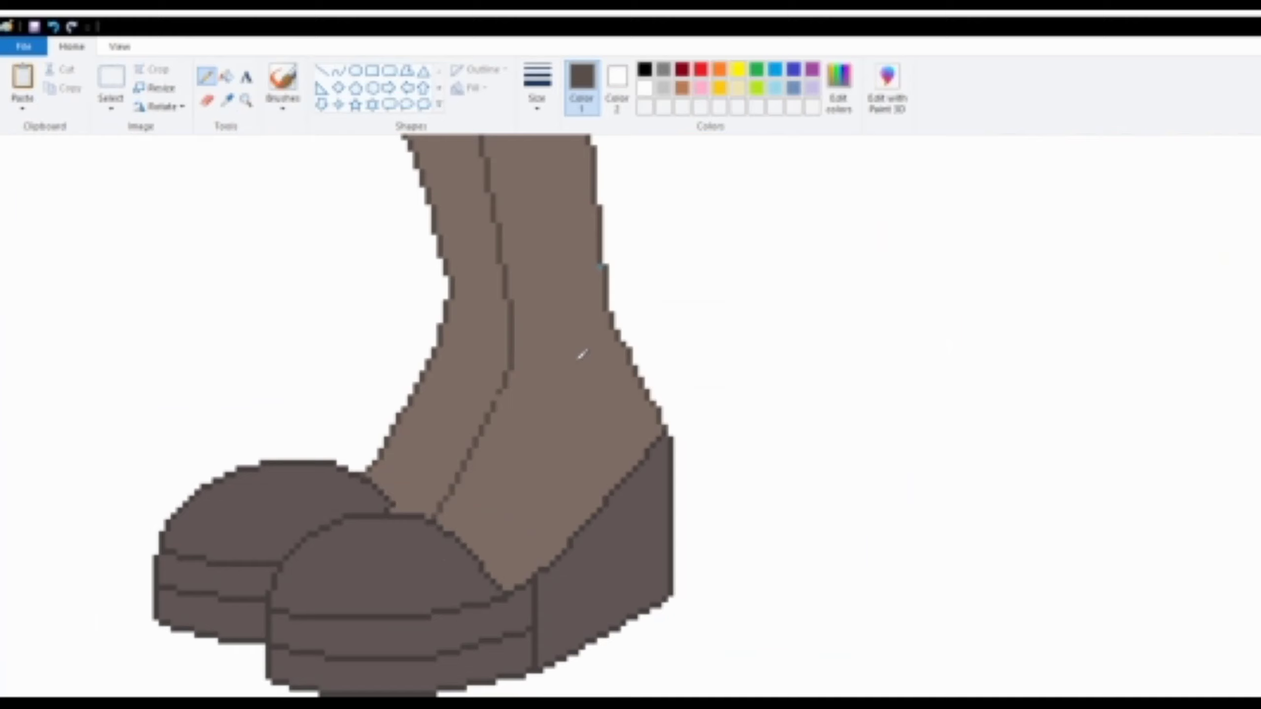
left_click(502, 361)
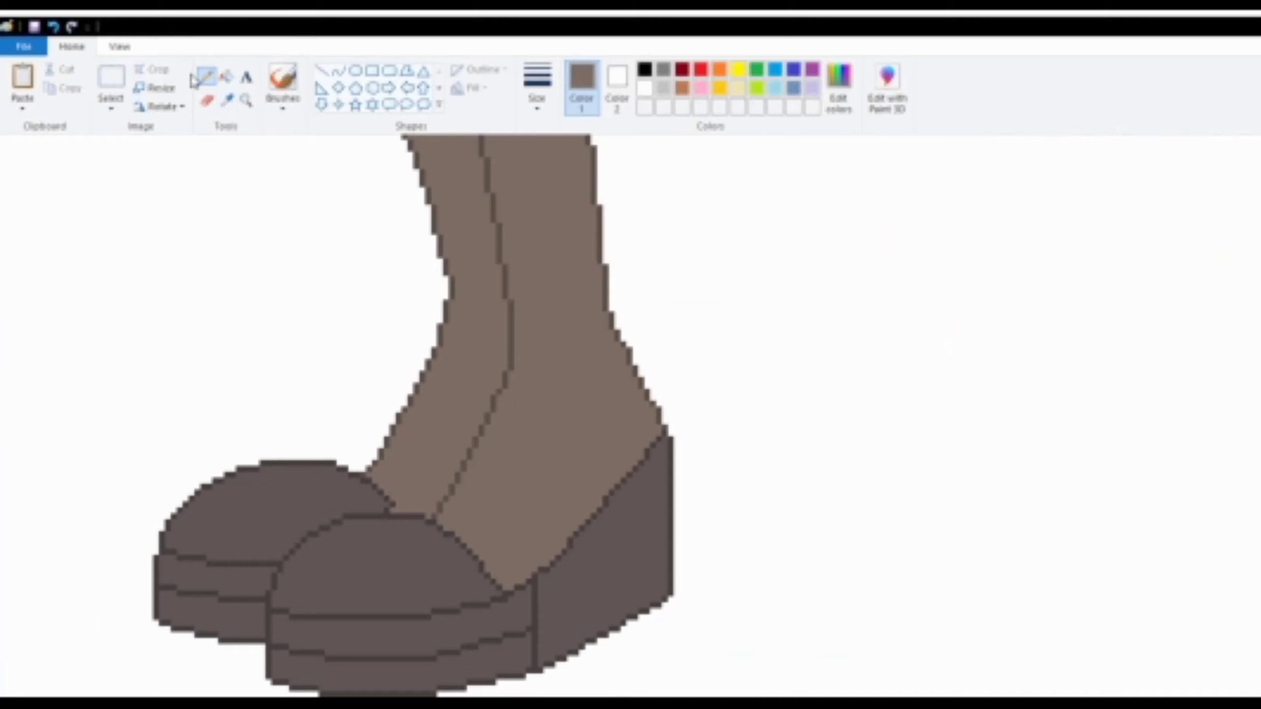
Delete the "Yandere-Chan" title and crop the picture to the figure in the sailor uniform
left_click(246, 101)
right_click(302, 254)
right_click(301, 254)
right_click(343, 268)
left_click(112, 83)
left_click_drag(395, 322, 396, 322)
left_click(398, 291)
key("Delete")
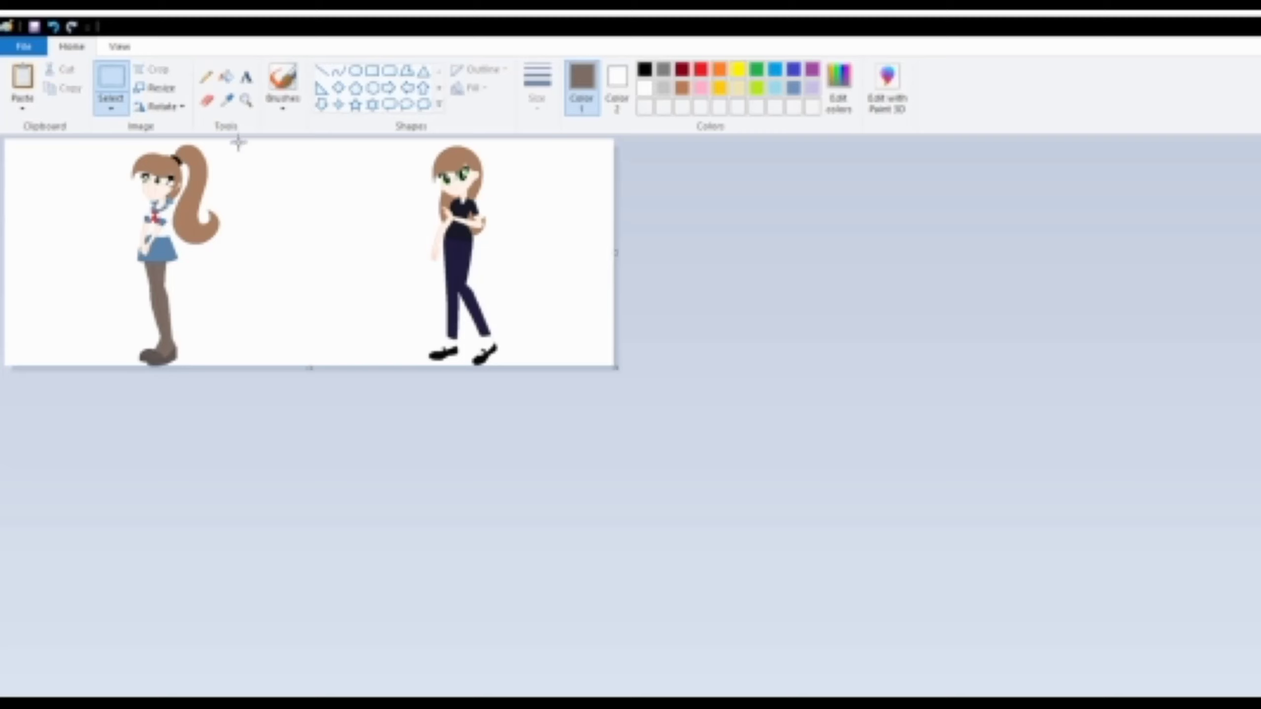
left_click_drag(230, 141, 65, 373)
key("ctrl+shift+x")
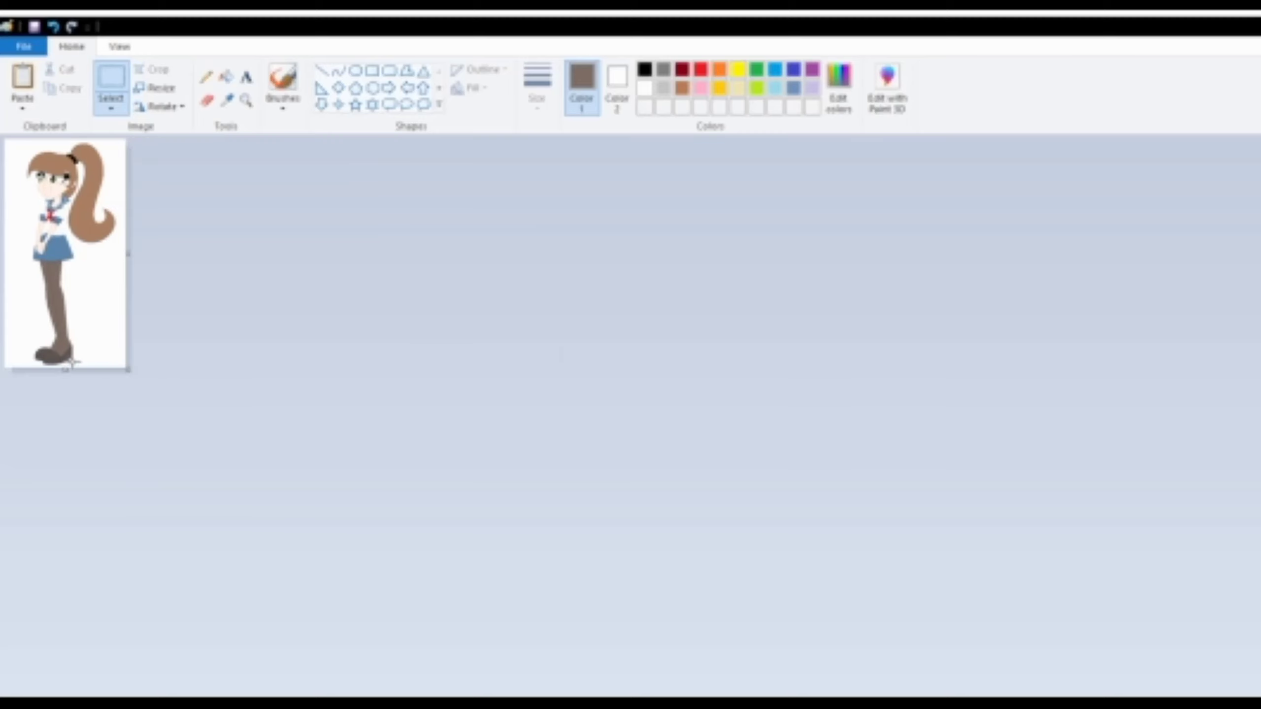
Move the figure into the canvas's upper-left corner and trim the surplus white canvas around it
left_click(245, 102)
left_click(80, 183)
left_click(79, 184)
left_click(53, 206)
left_click_drag(303, 349, 215, 344)
scroll(215, 373, "down", 5)
left_click(408, 254)
scroll(408, 254, "up", 5)
left_click_drag(491, 545, 362, 545)
scroll(333, 514, "down", 5)
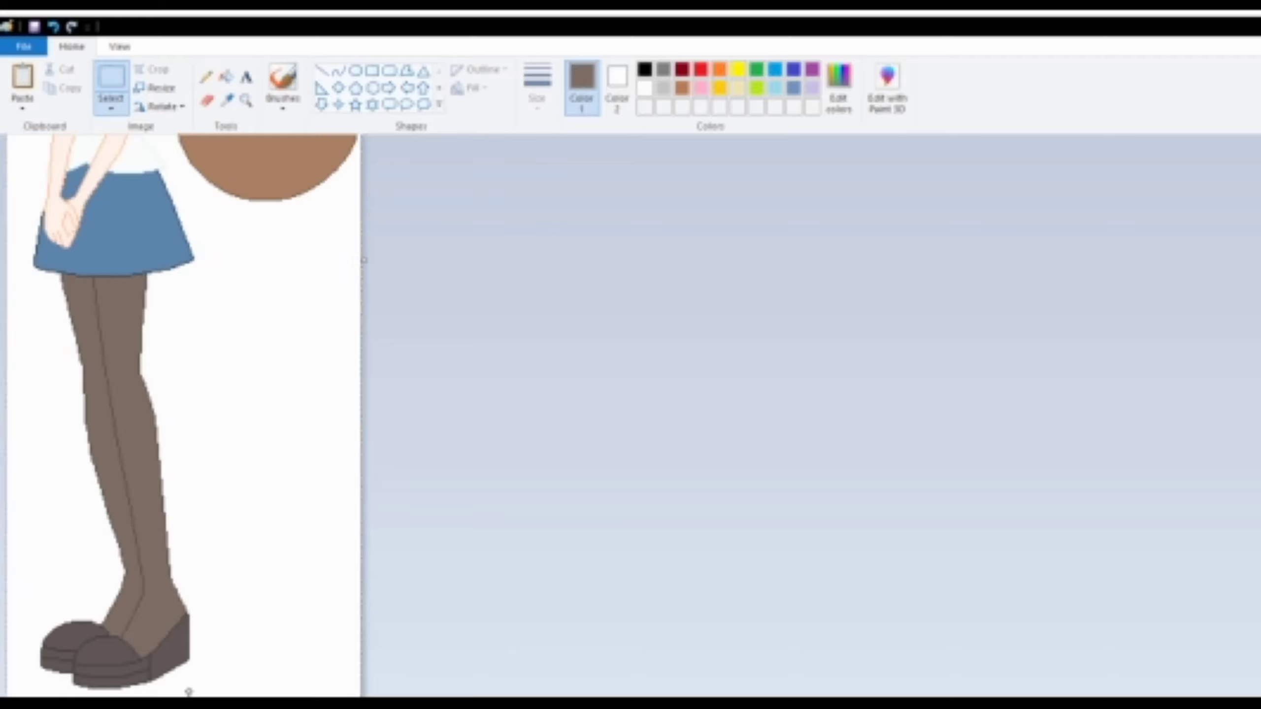
scroll(188, 691, "up", 1)
left_click(246, 103)
right_click(174, 343)
left_click(174, 343)
left_click(174, 343)
right_click(253, 391)
right_click(253, 392)
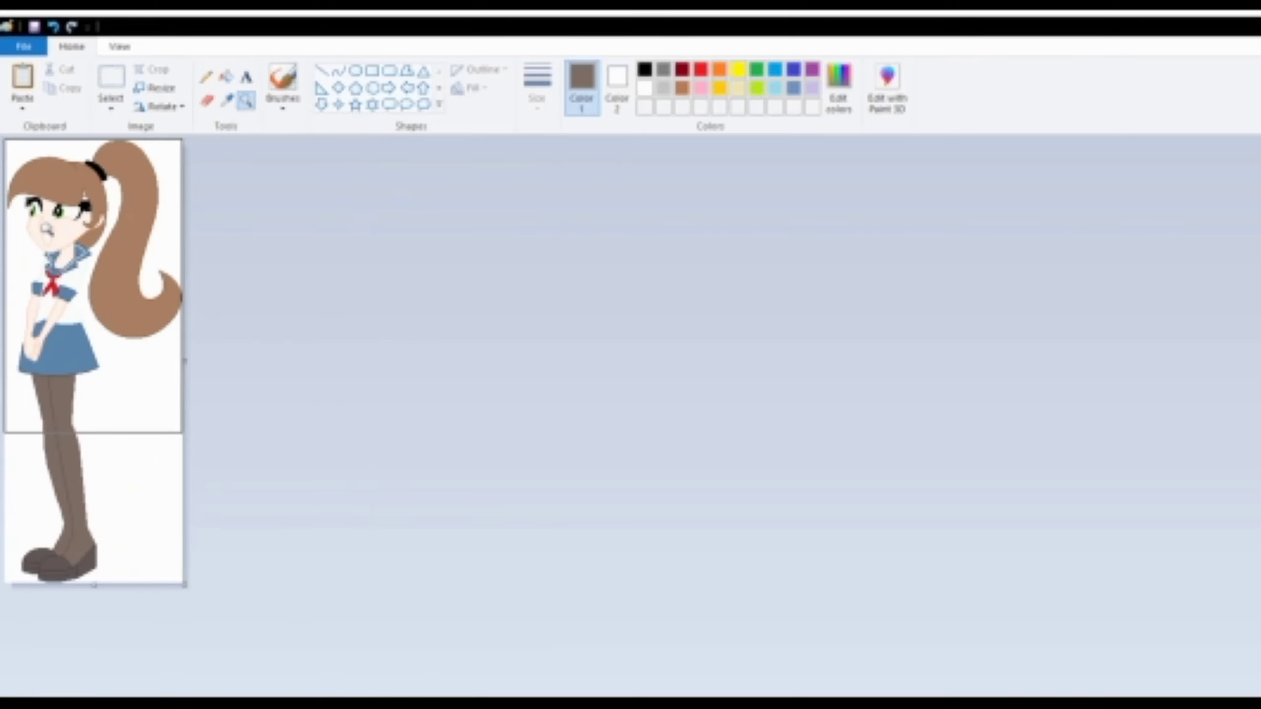